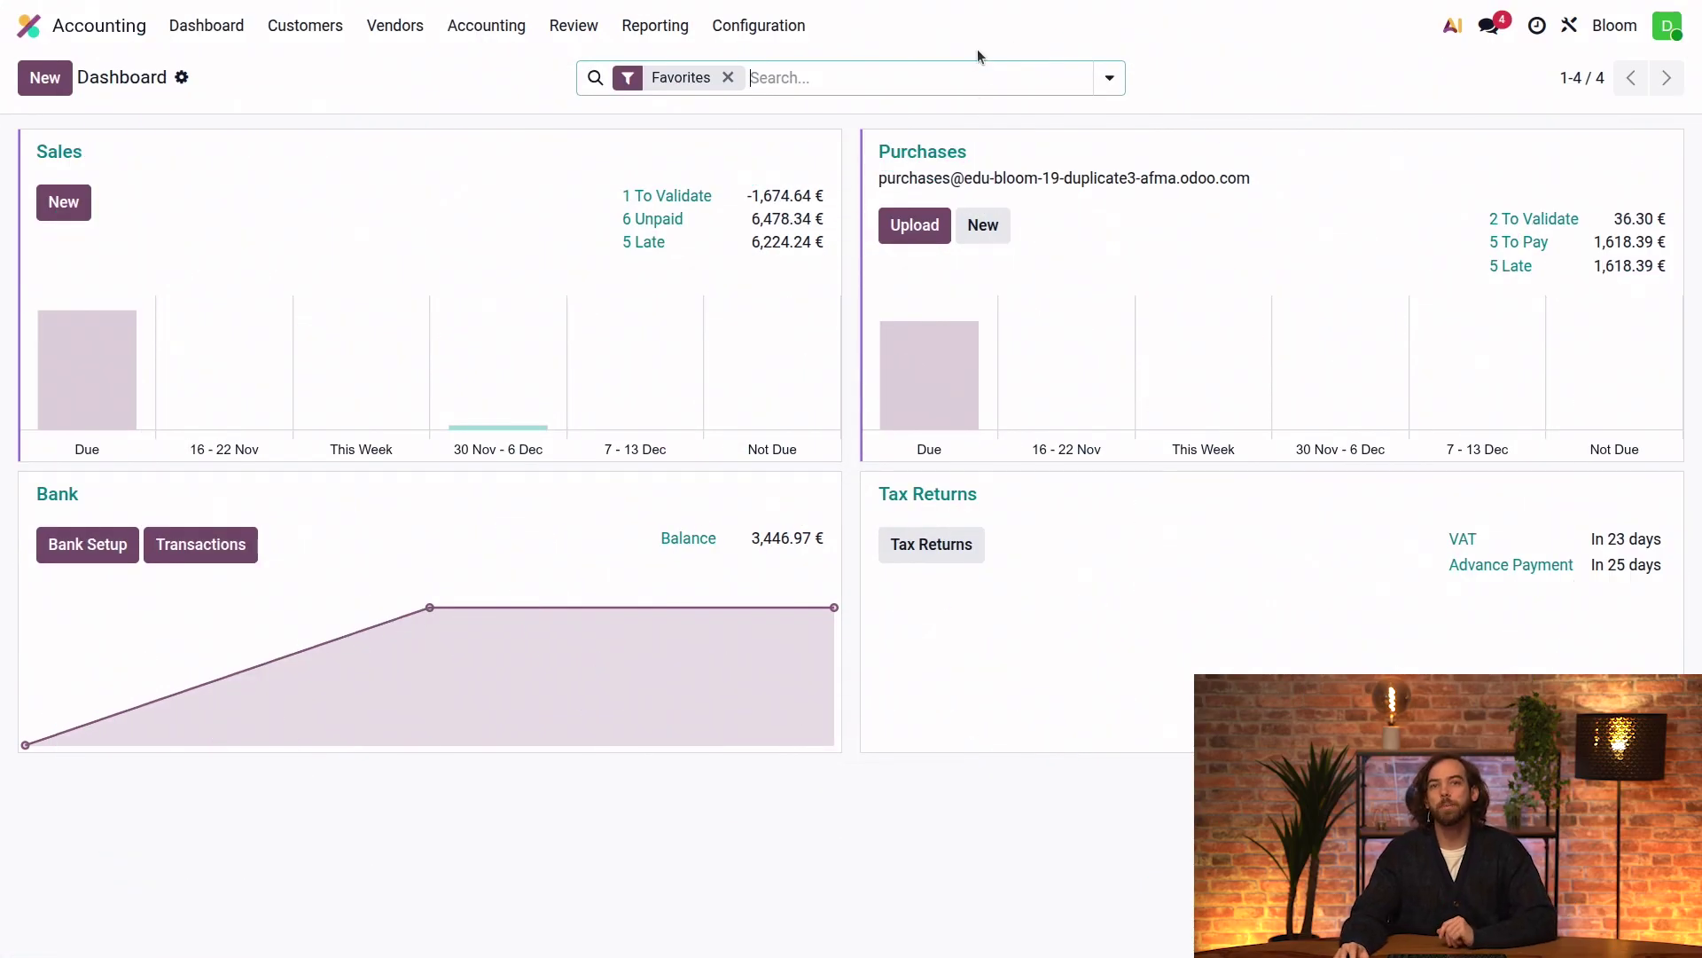
Step: Open the 0% EU M tax, which replaces the 21%, 12%, 6% and 0% taxes
click(789, 33)
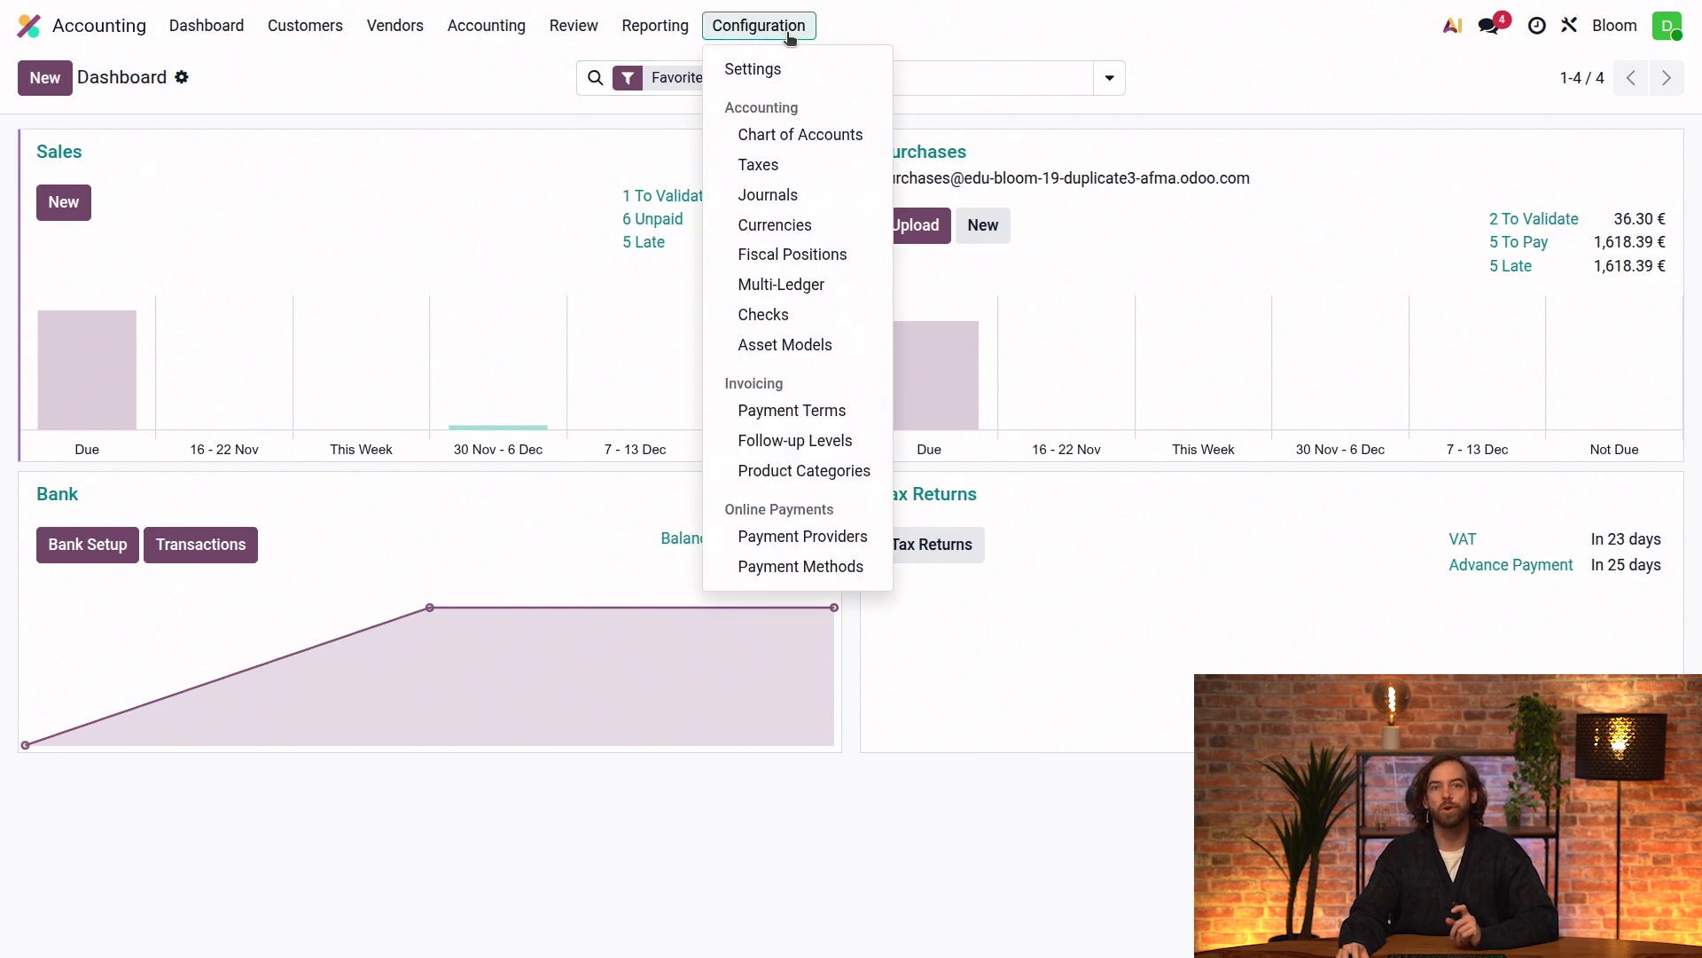
click(814, 171)
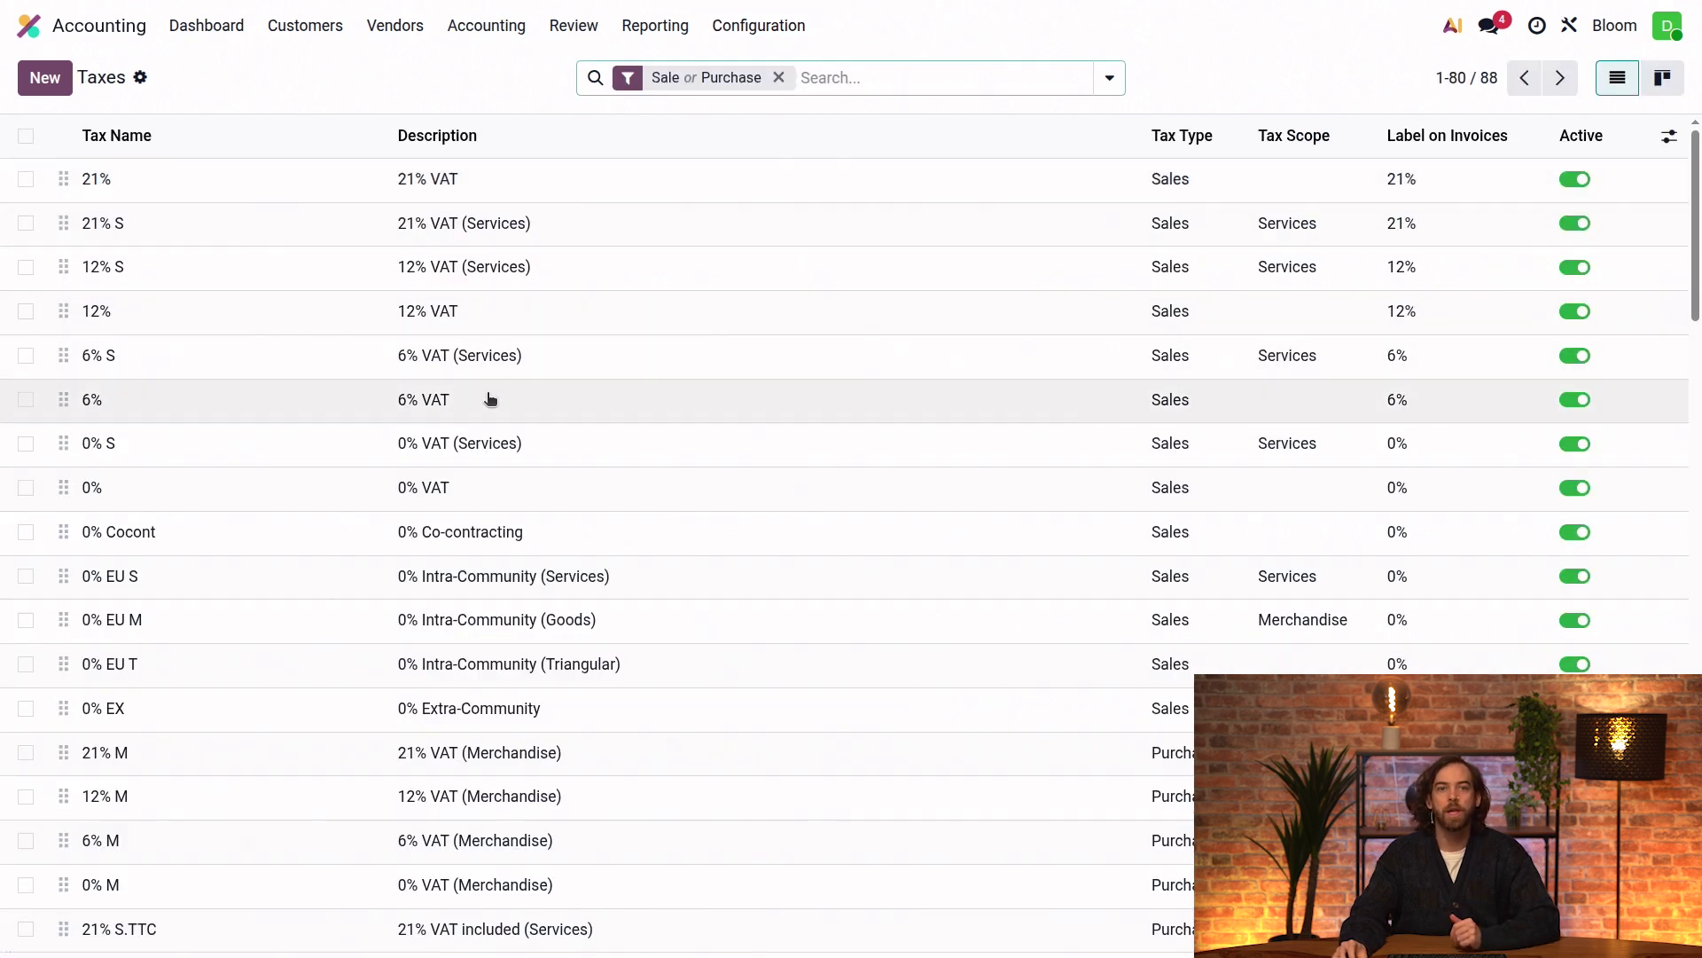
click(214, 630)
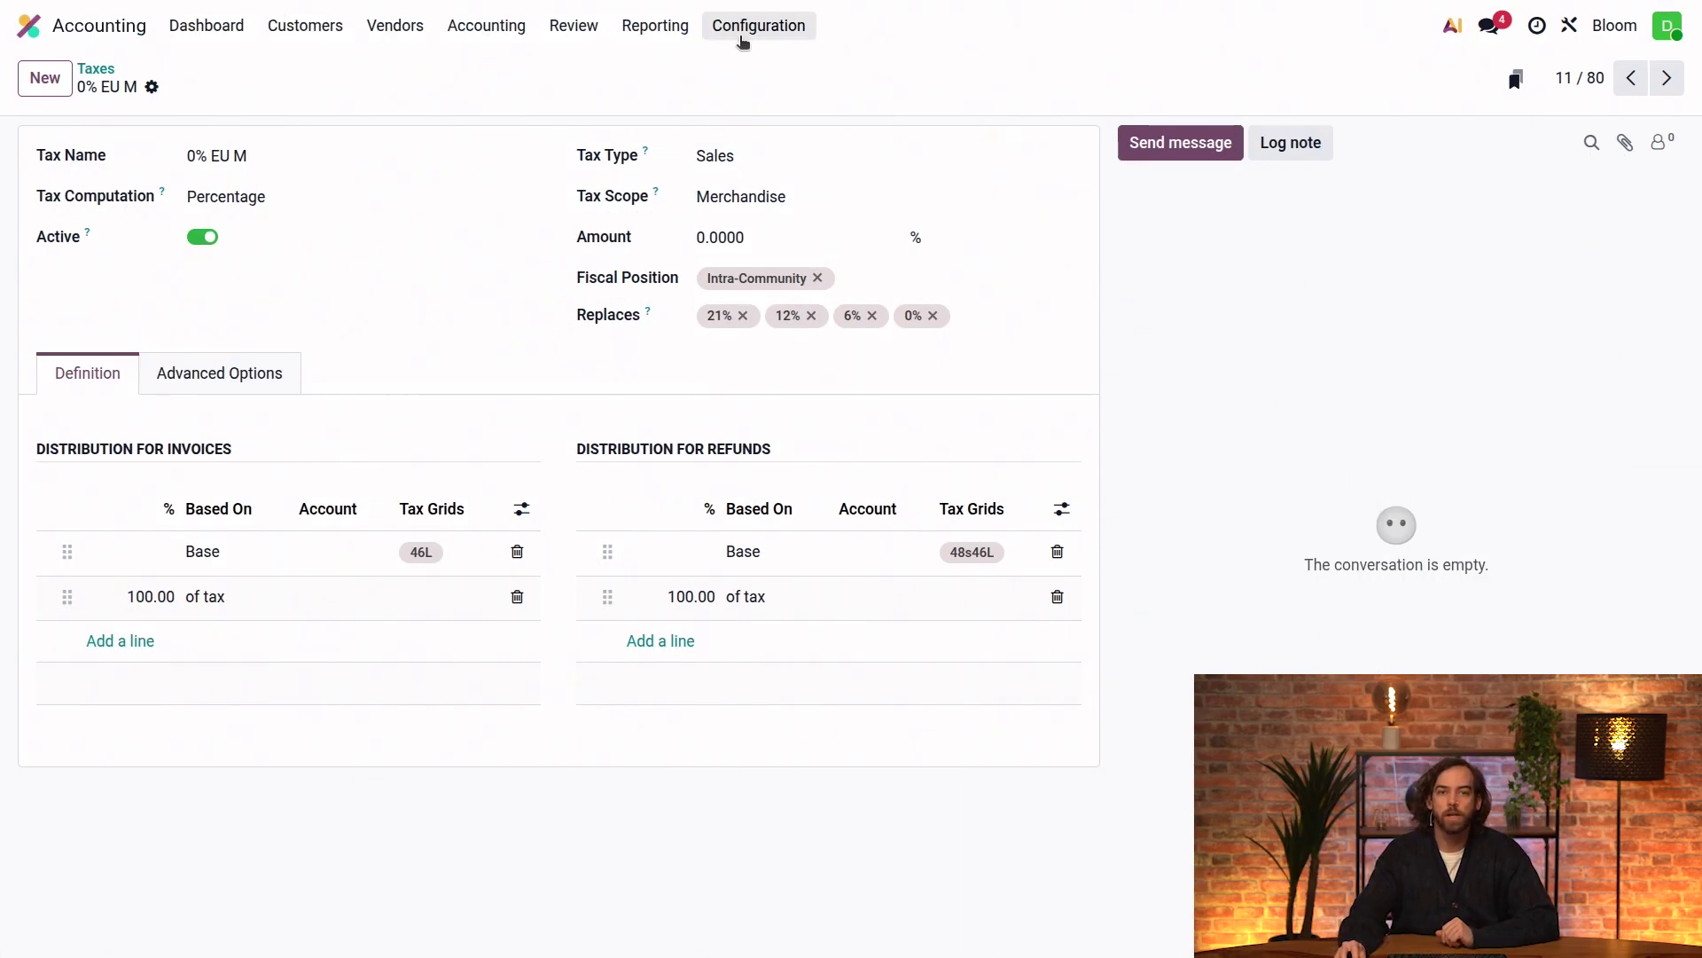
Step: Open the Intra-Community fiscal position, review its linked taxes, and return to the record
click(741, 27)
click(815, 259)
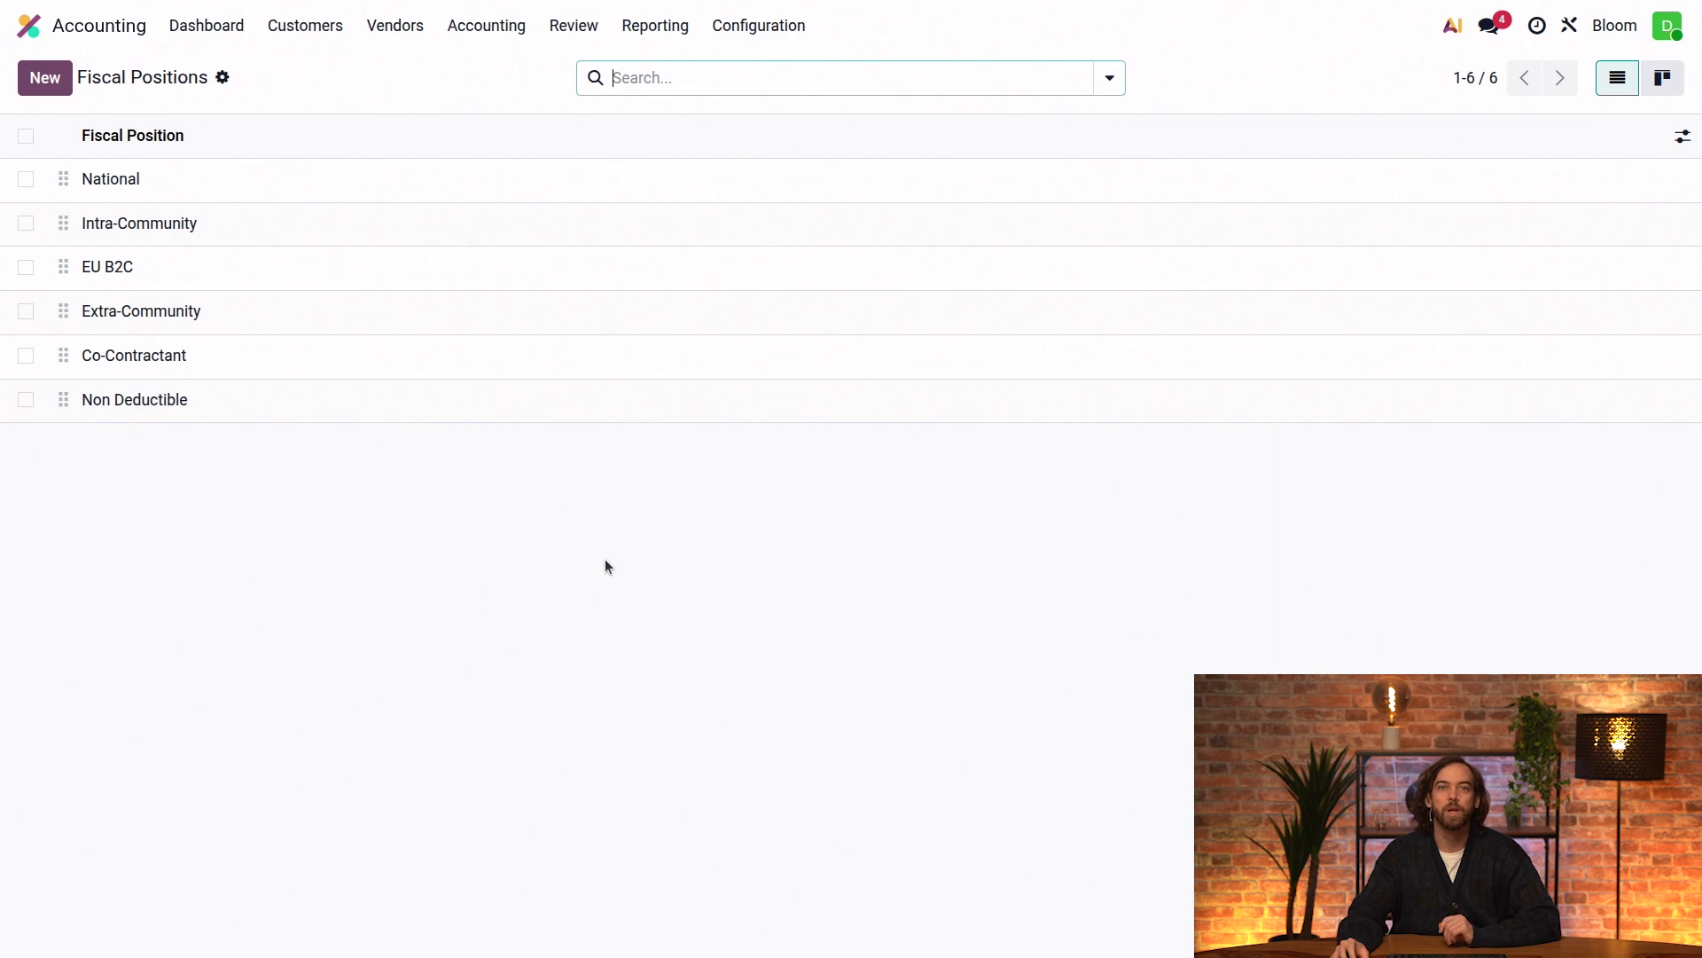
click(228, 222)
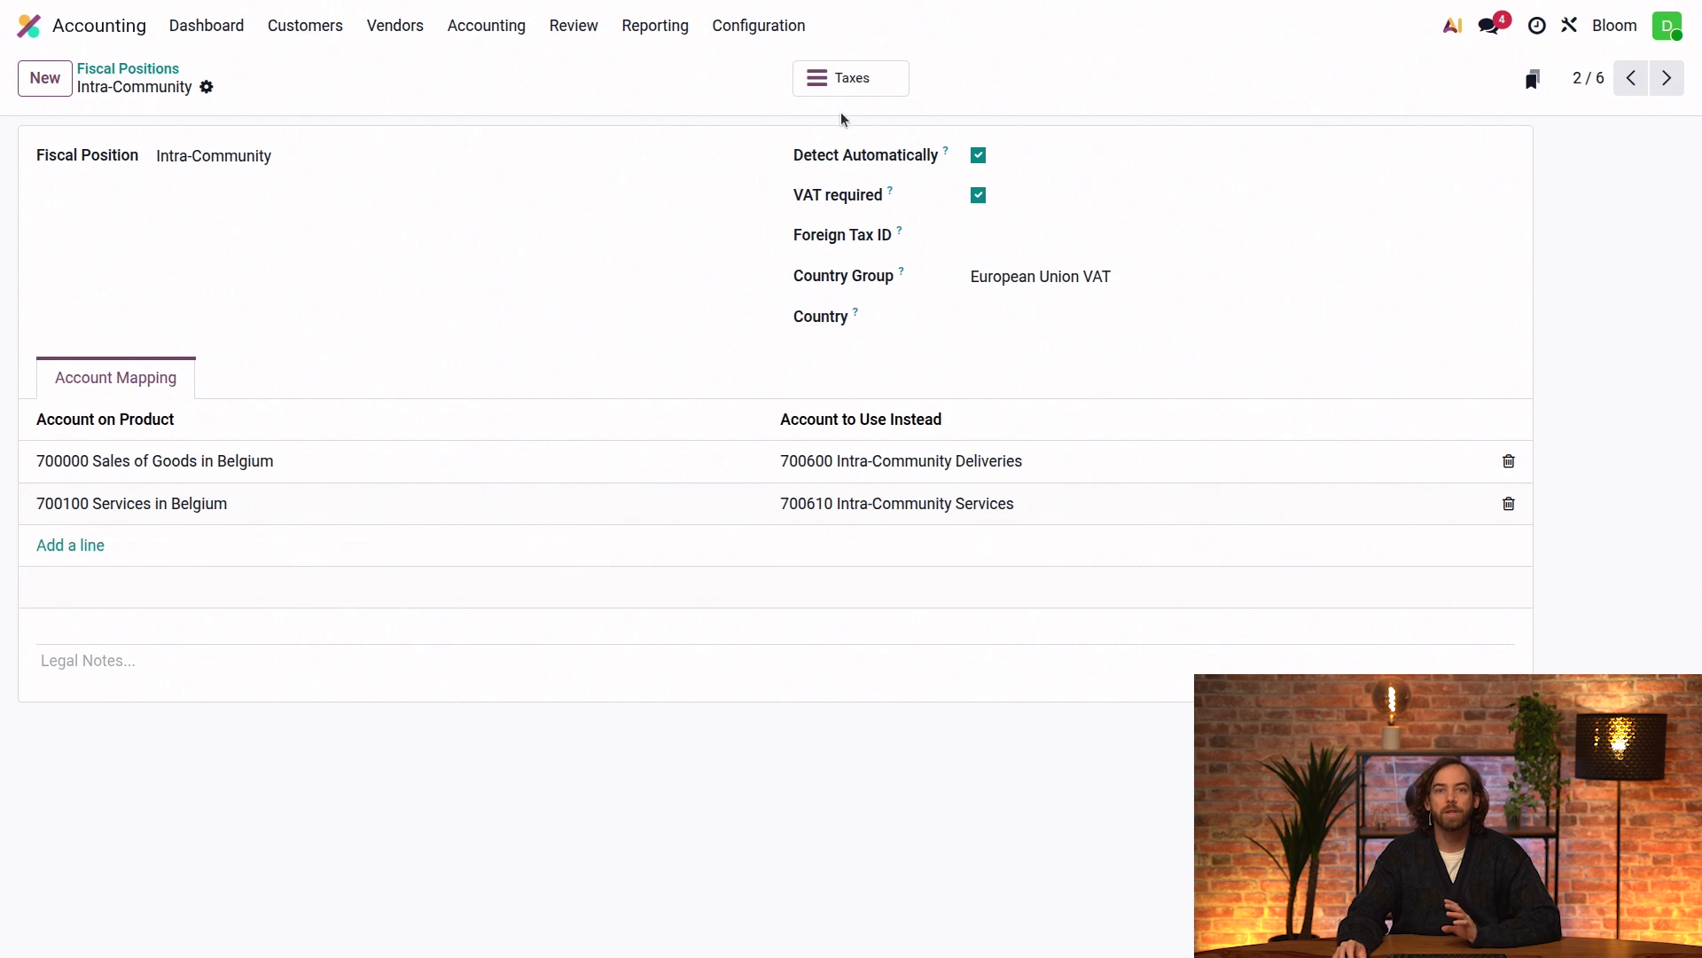
click(860, 88)
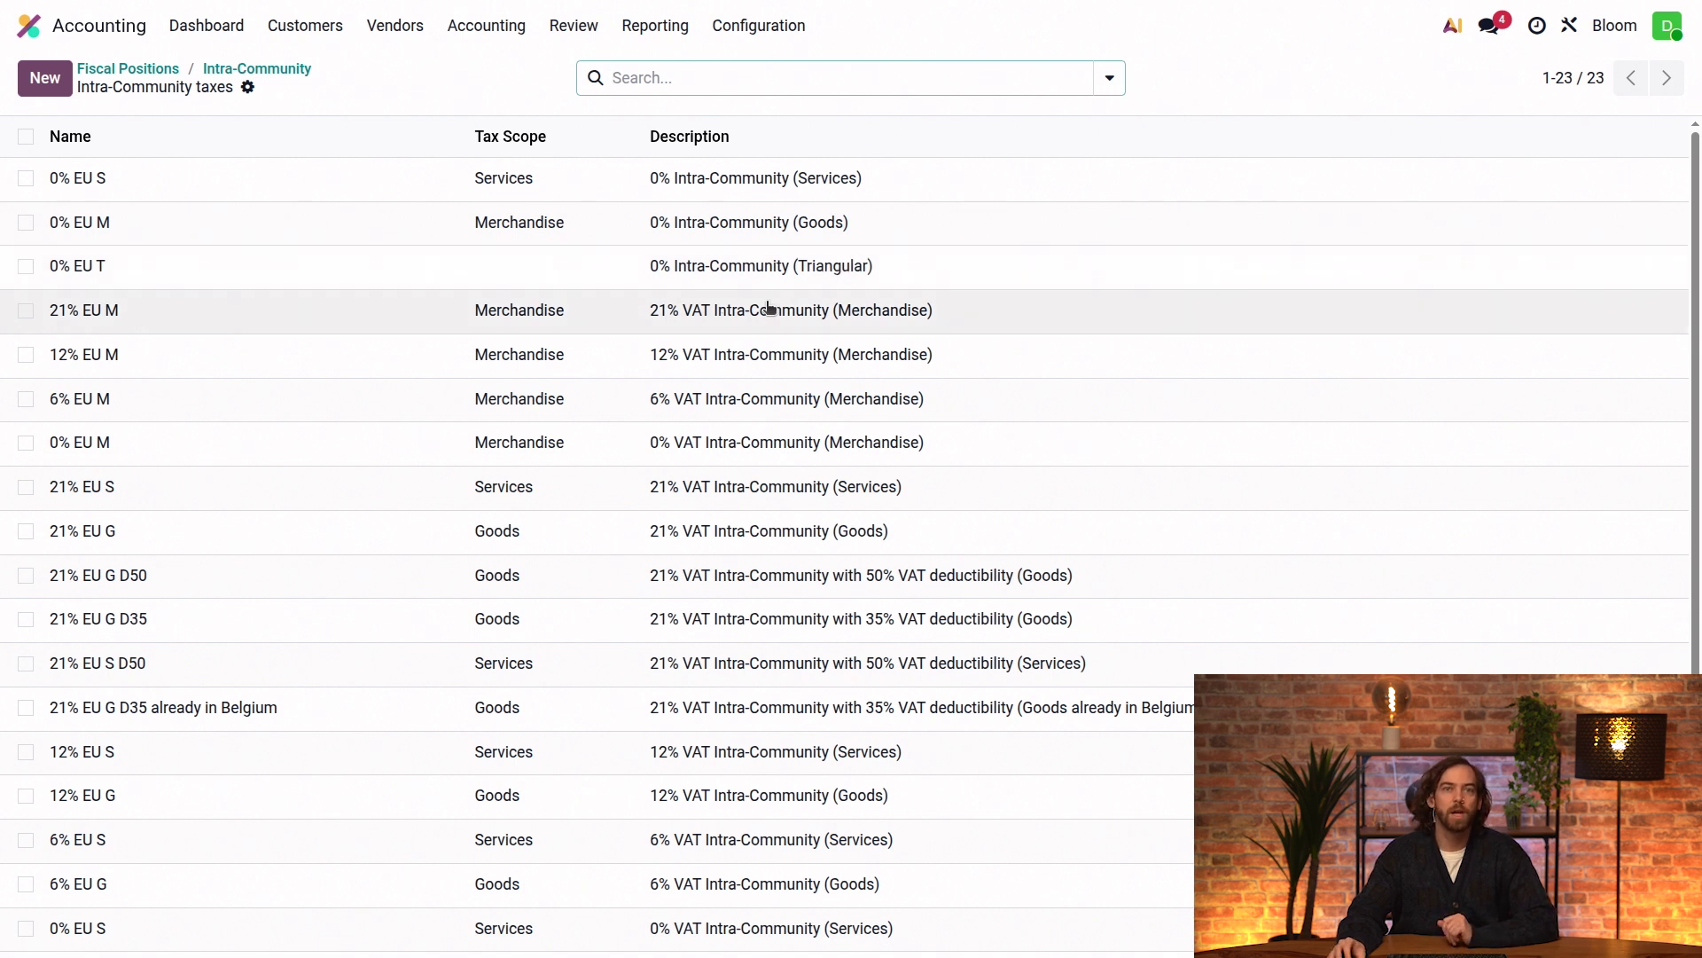
click(289, 69)
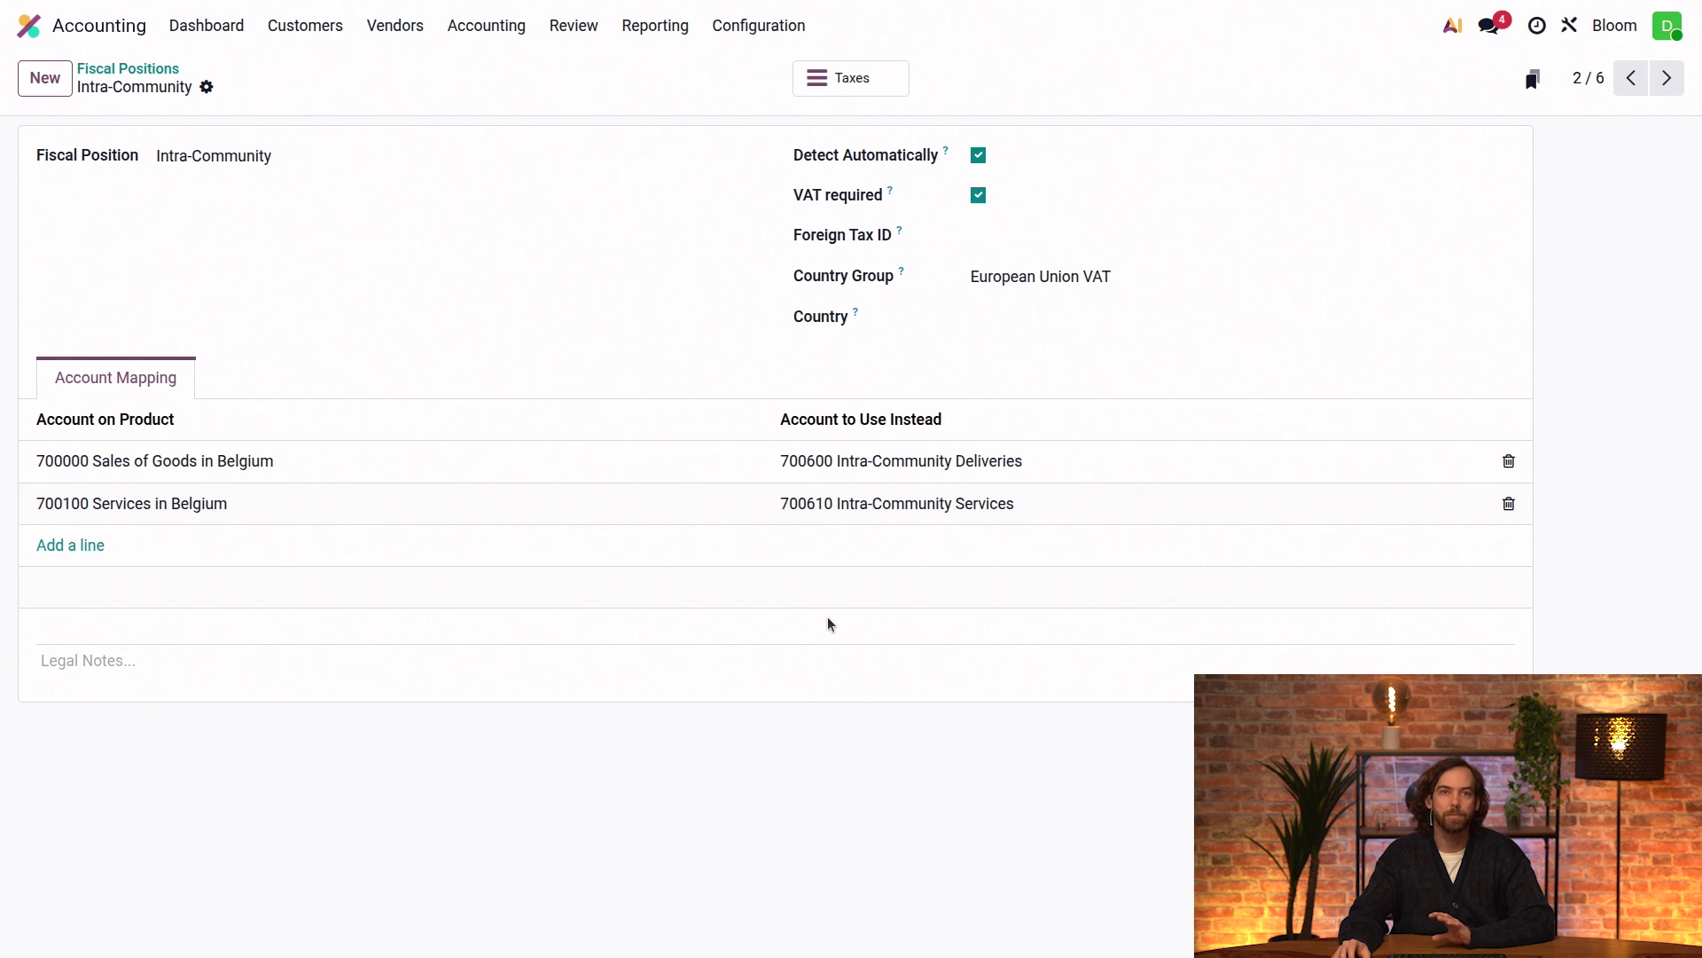
Step: Briefly edit the legal notes and toggle the VAT required detection rule
click(102, 660)
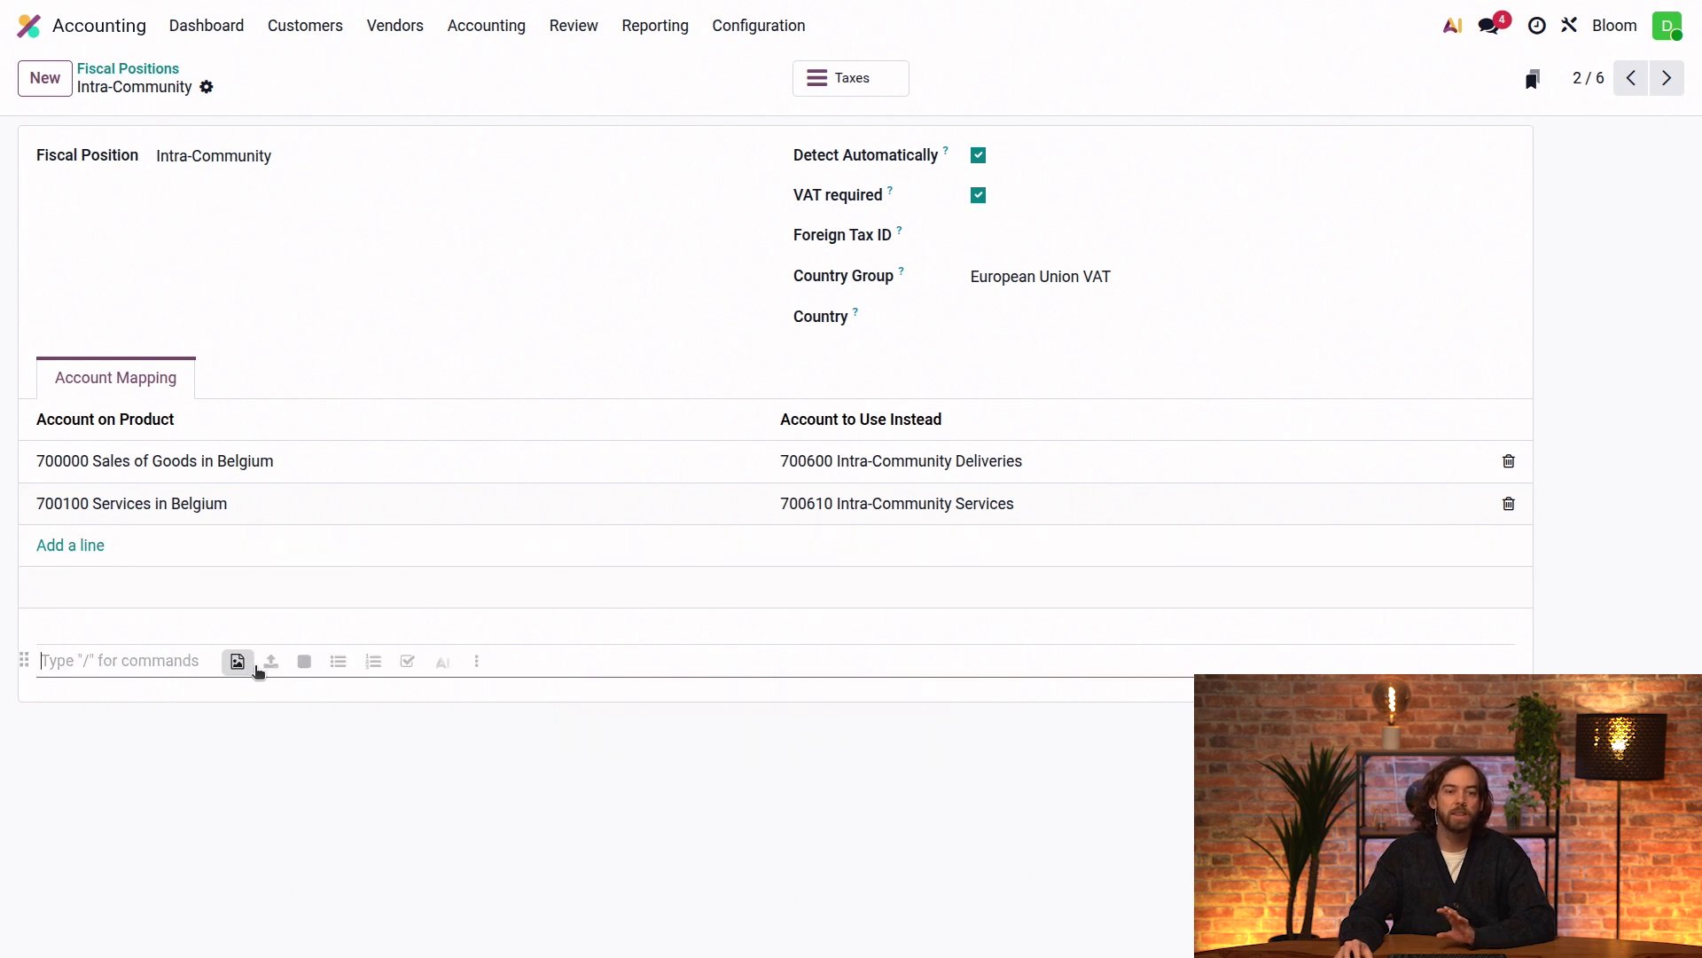
click(353, 799)
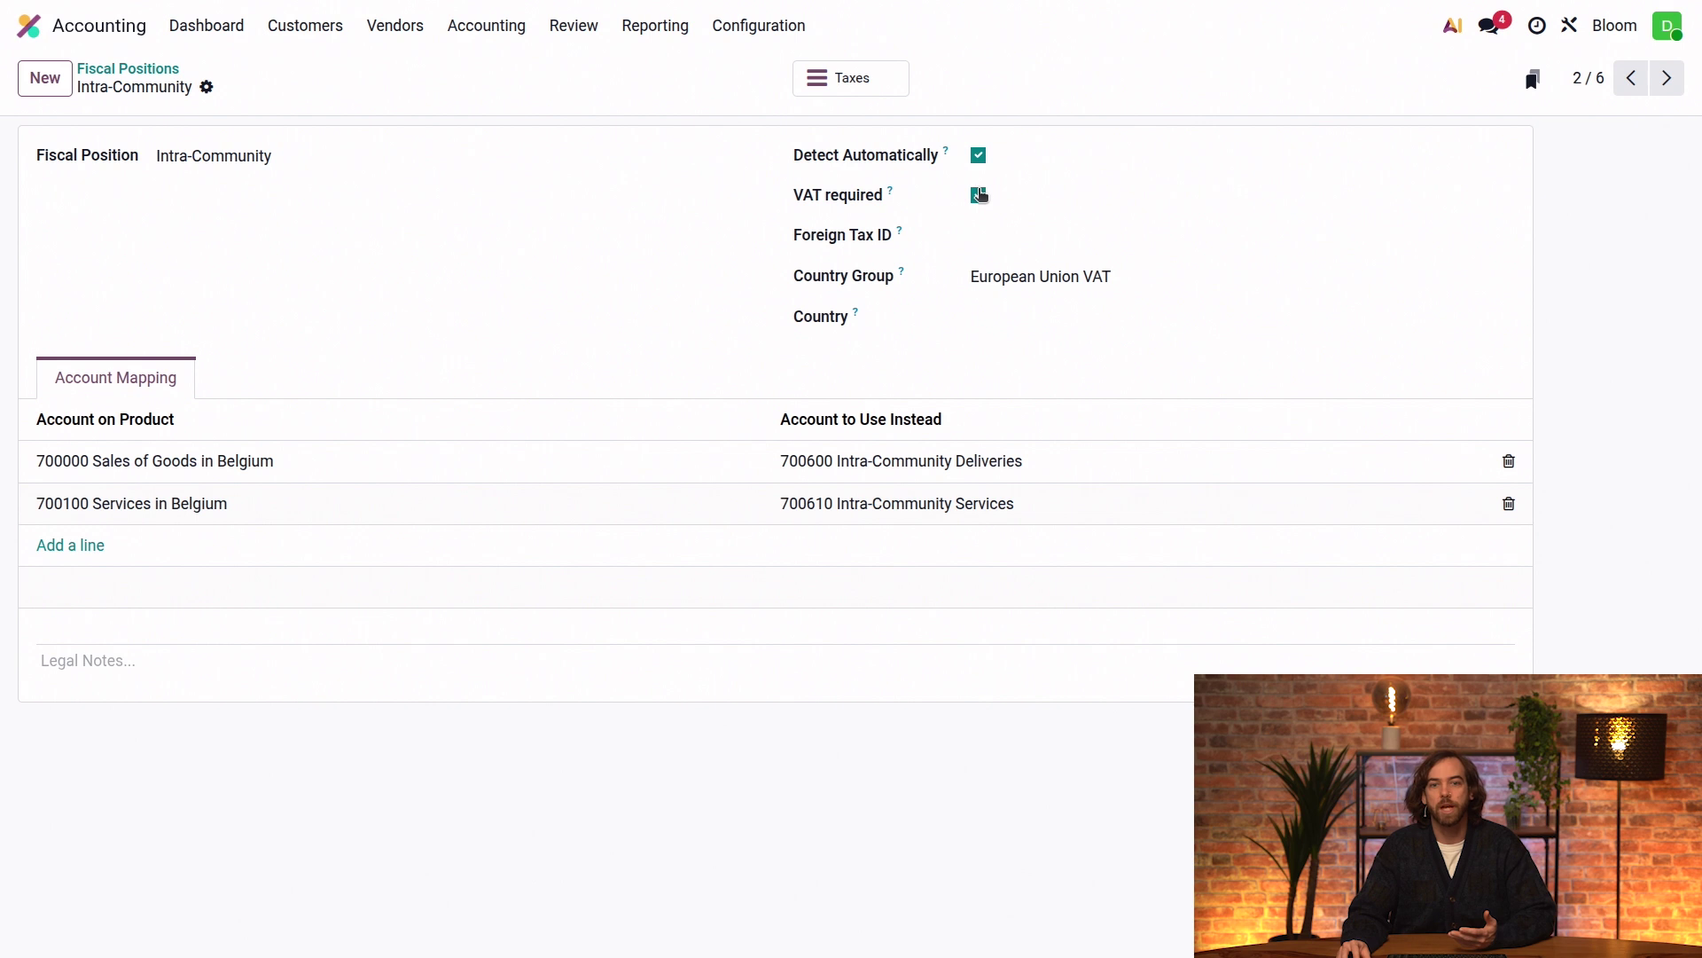
click(979, 195)
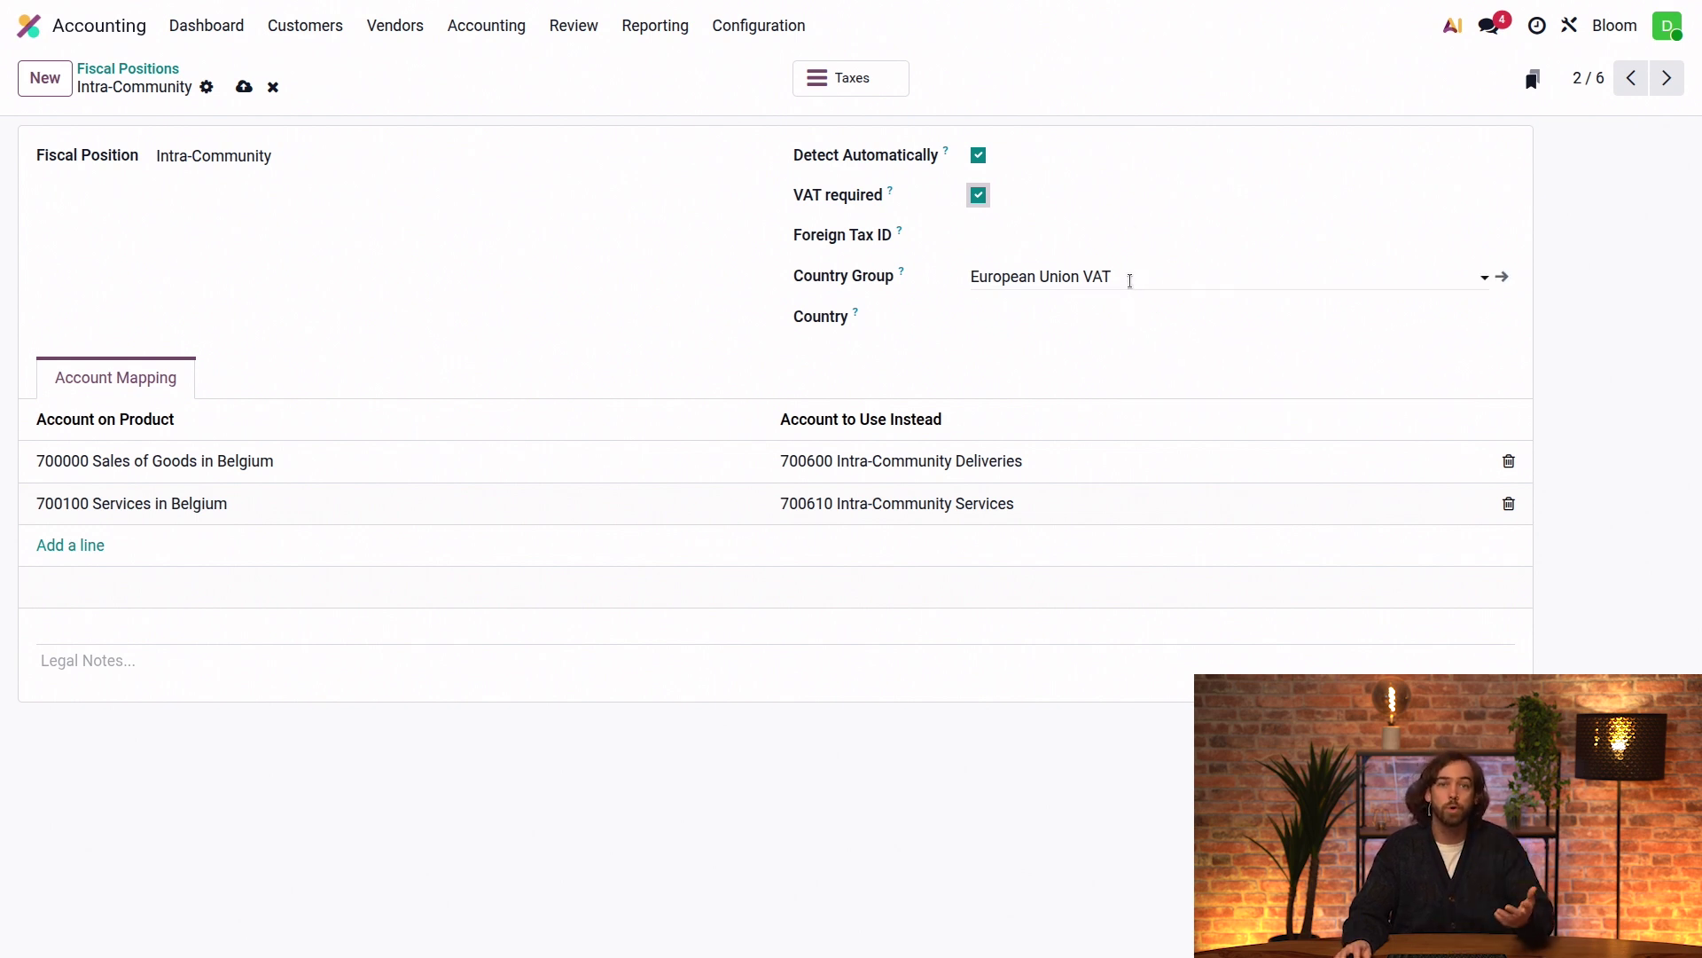
Step: Set Afghanistan as the detection country, then clear it so no country is set
click(1114, 319)
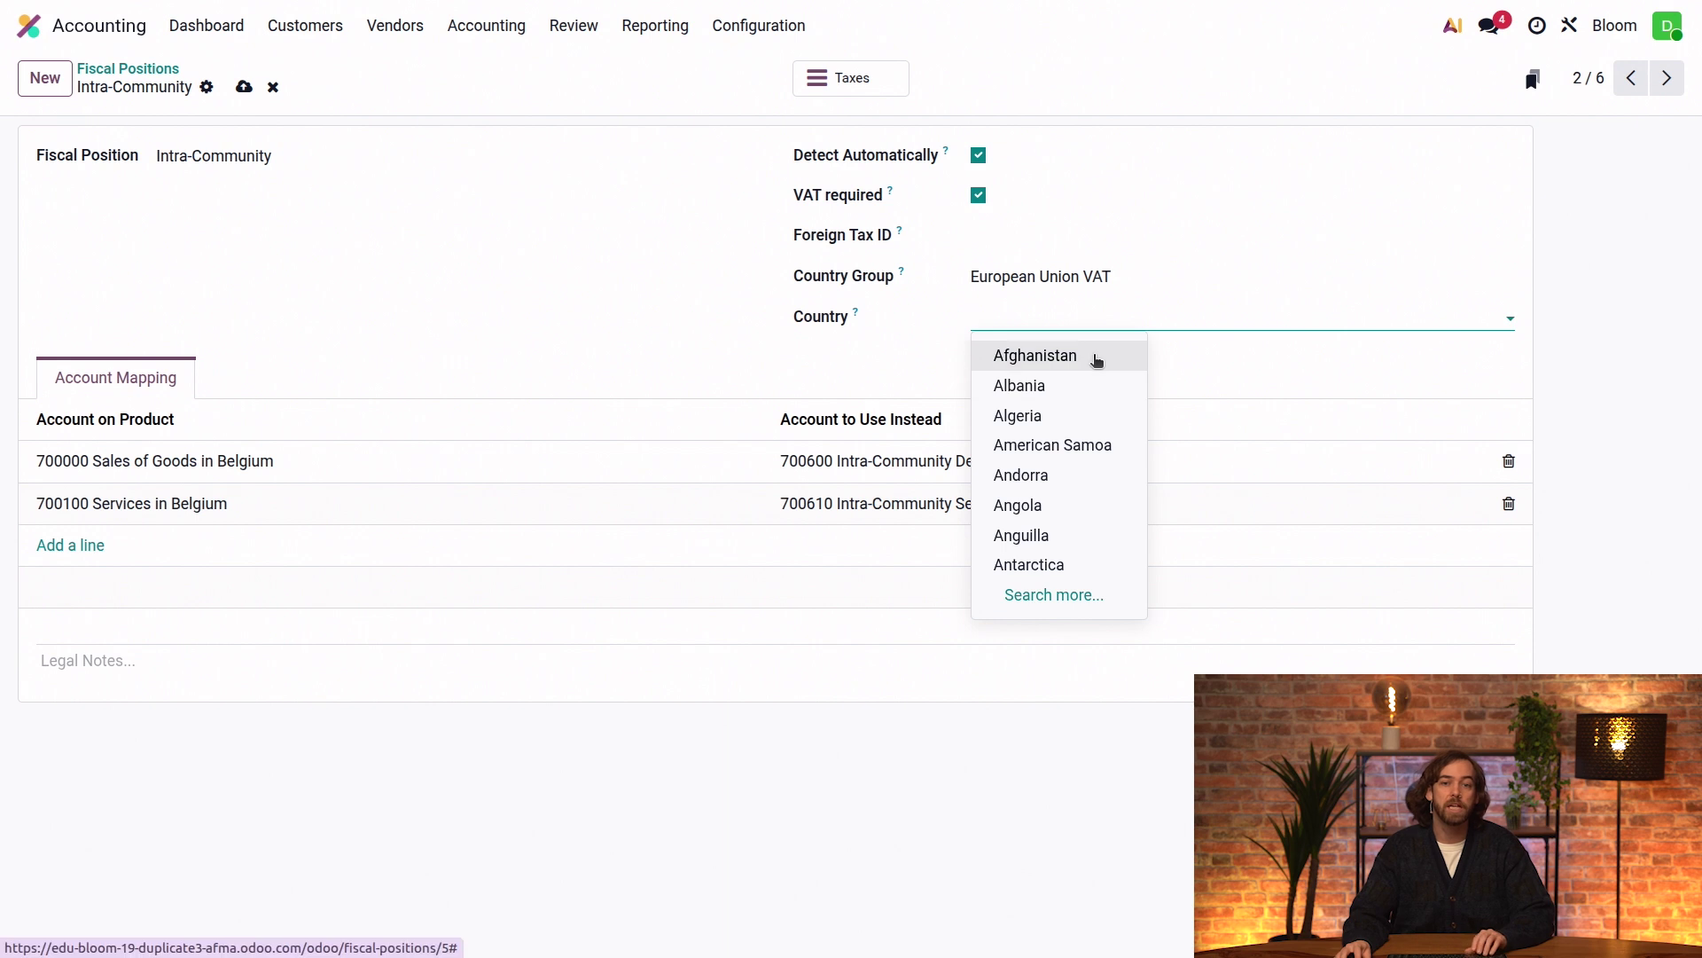
click(1098, 358)
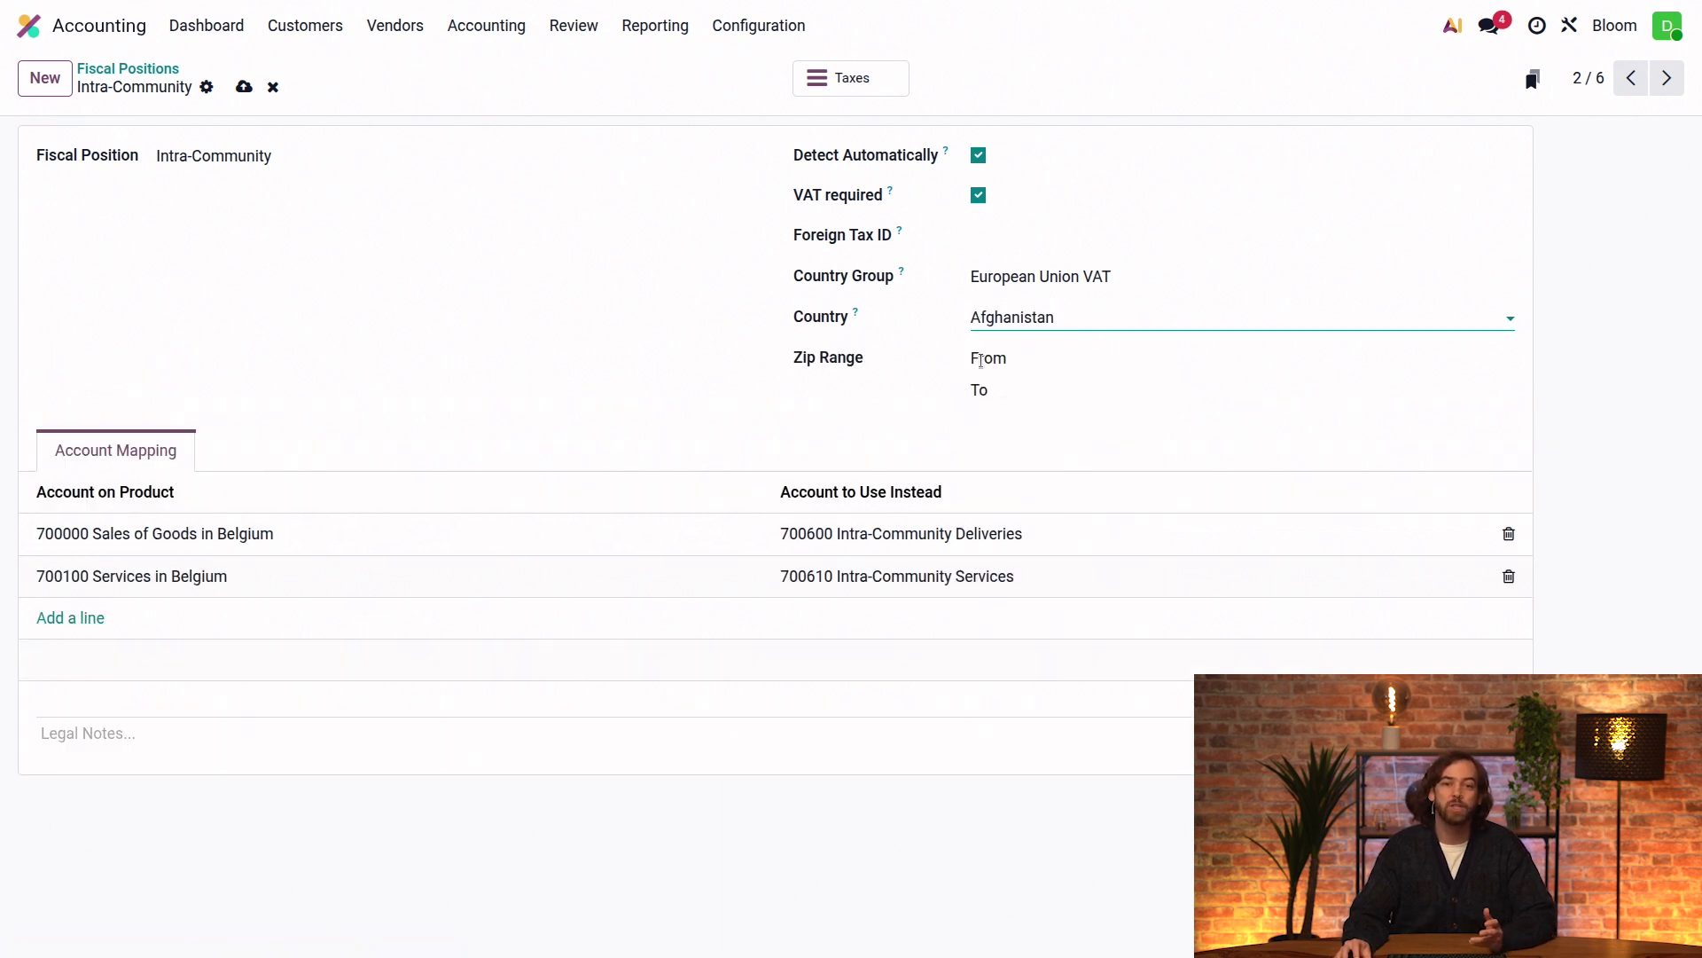
key(BackSpace)
key(BackSpace)
key(BackSpace)
key(BackSpace)
key(BackSpace)
key(BackSpace)
key(BackSpace)
key(BackSpace)
key(BackSpace)
key(BackSpace)
key(BackSpace)
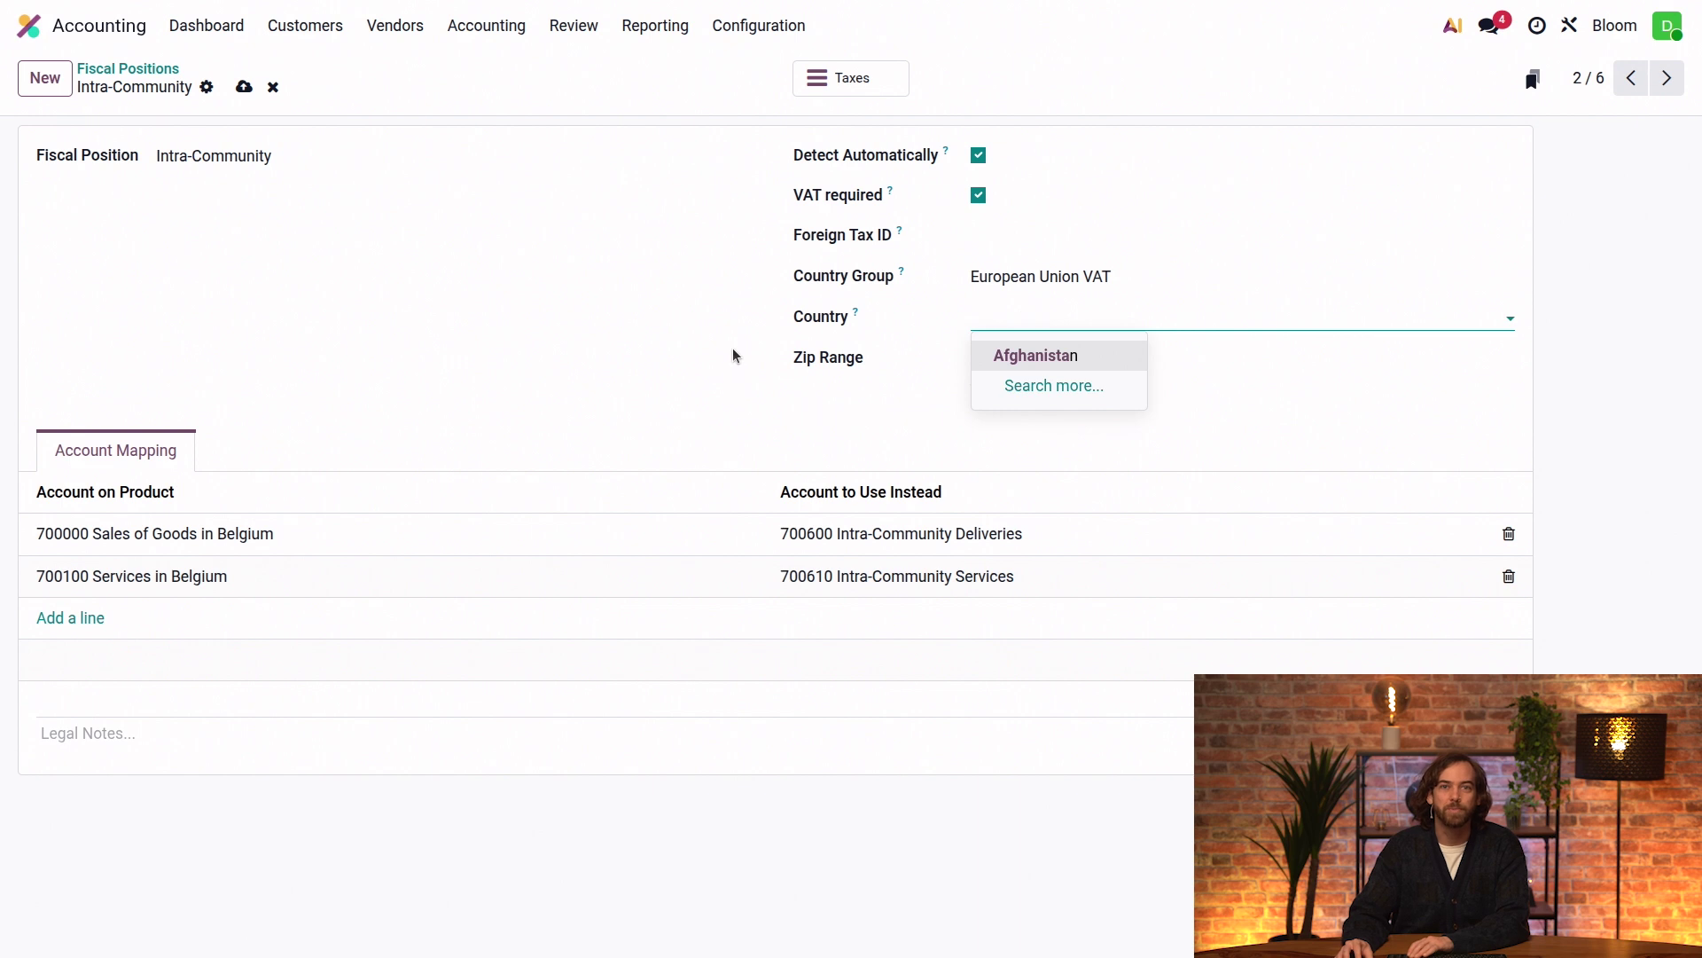
click(736, 354)
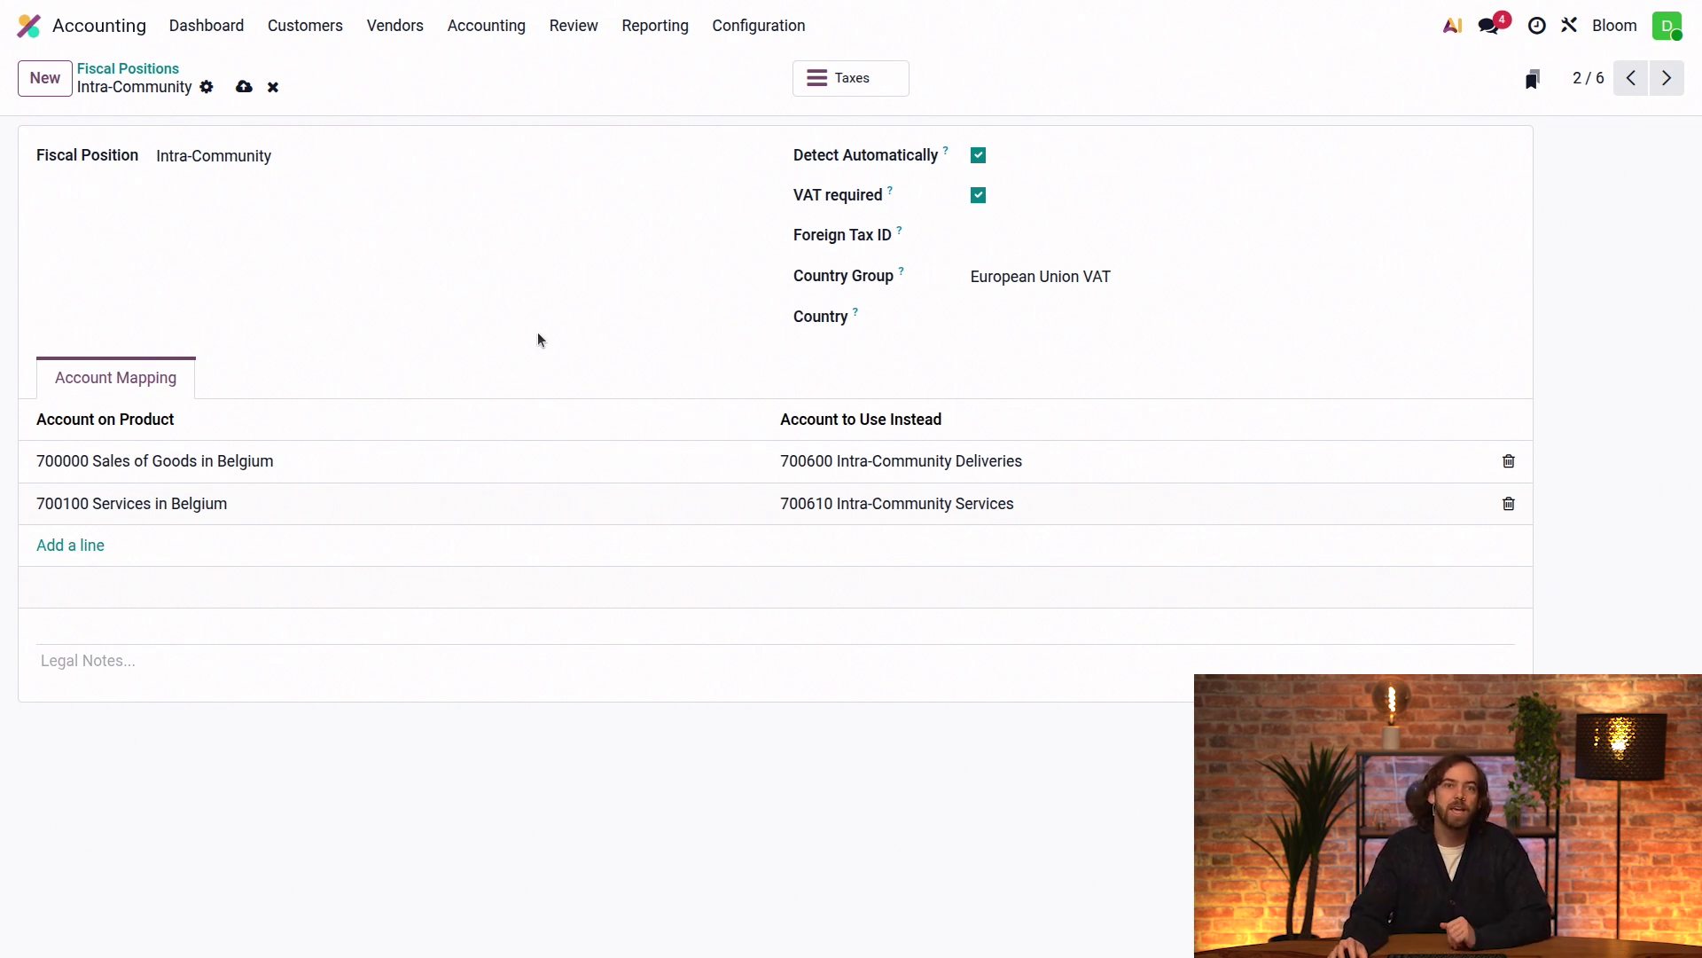
click(299, 33)
Step: Give customer Joly Jardin Concept the EU B2C fiscal position and save the record
click(342, 186)
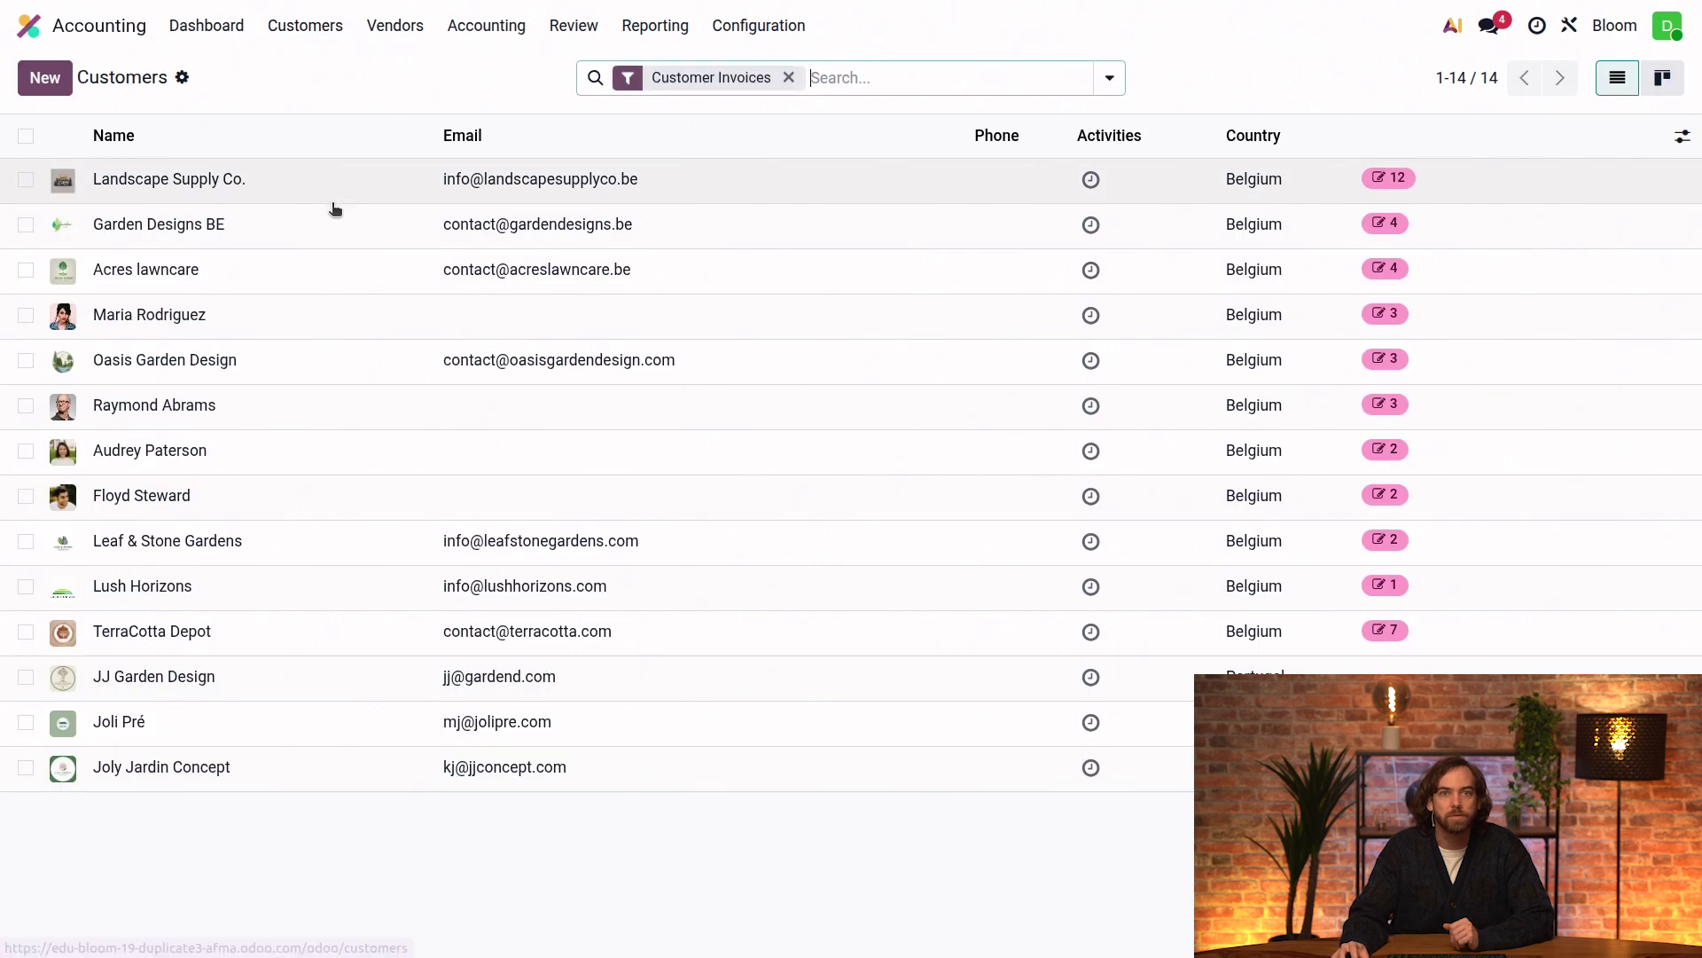
click(323, 769)
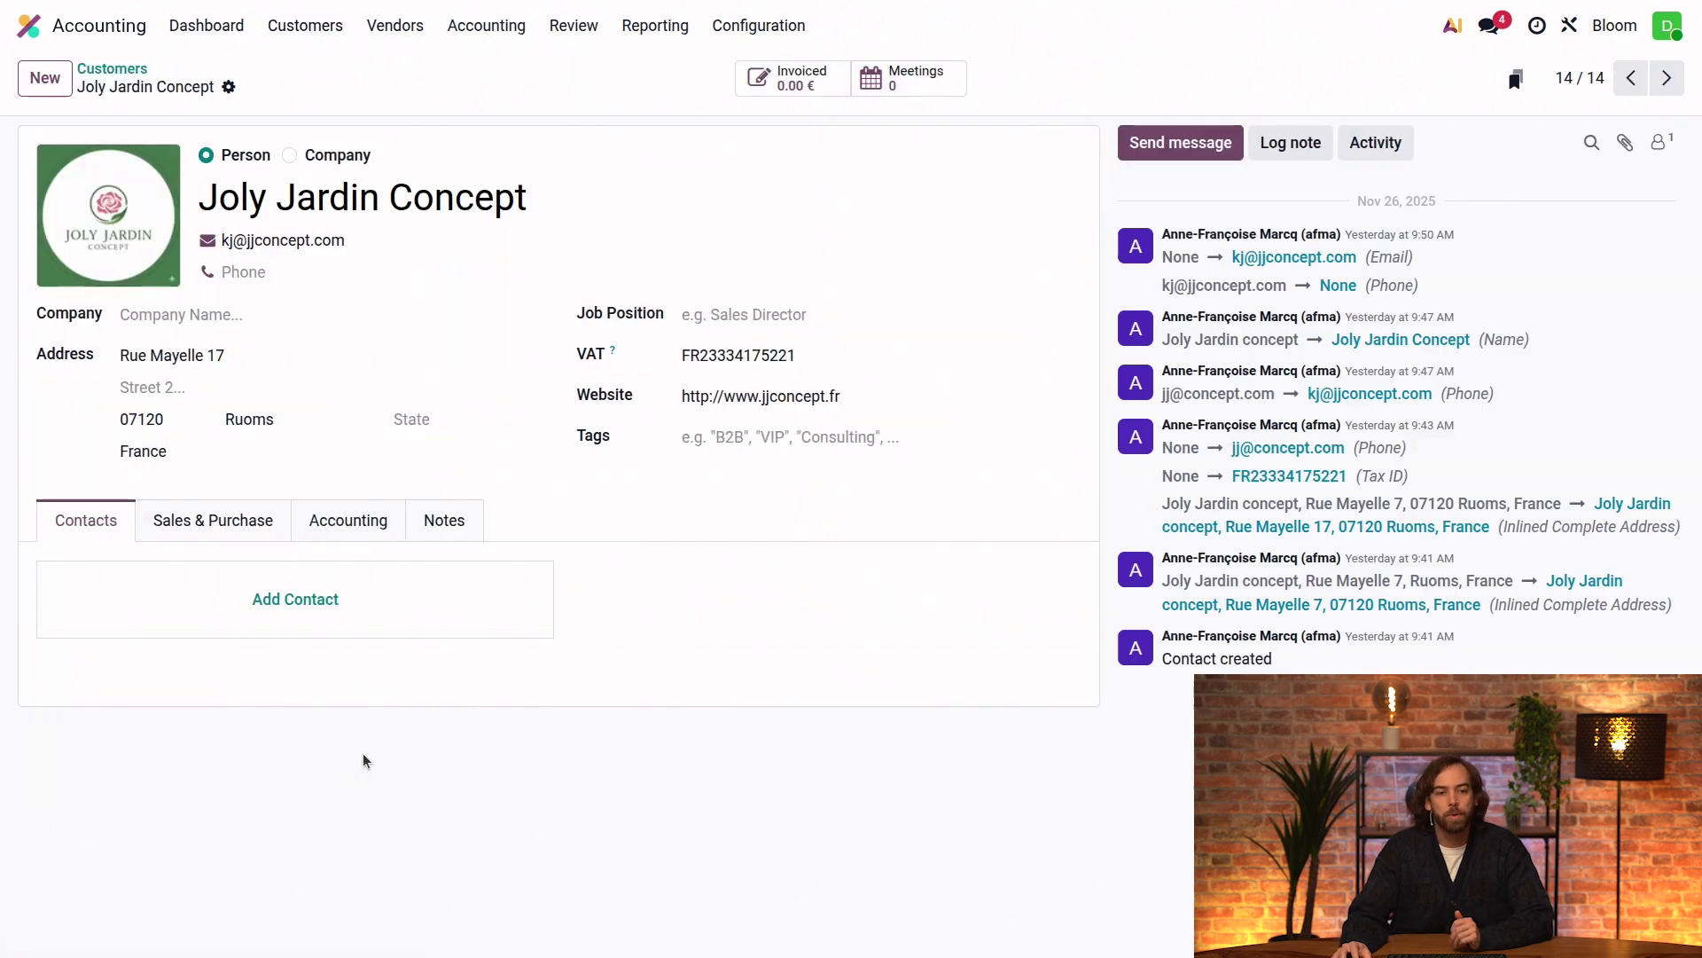
click(254, 534)
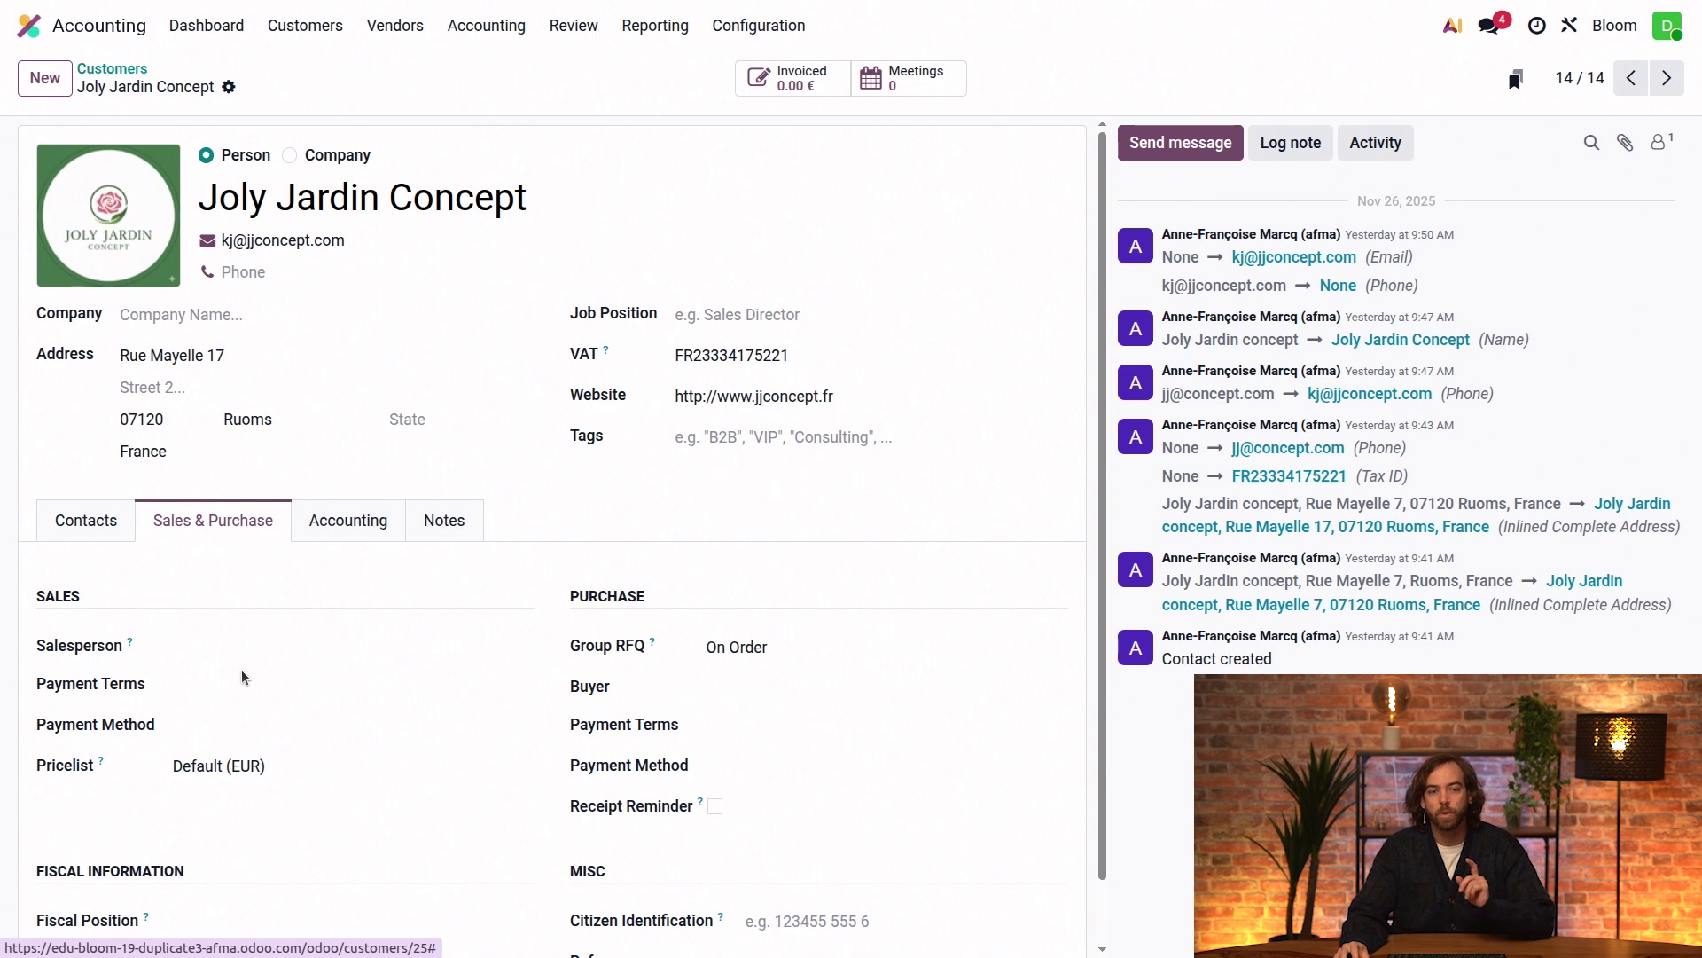
scroll(248, 691, down, 1)
click(323, 854)
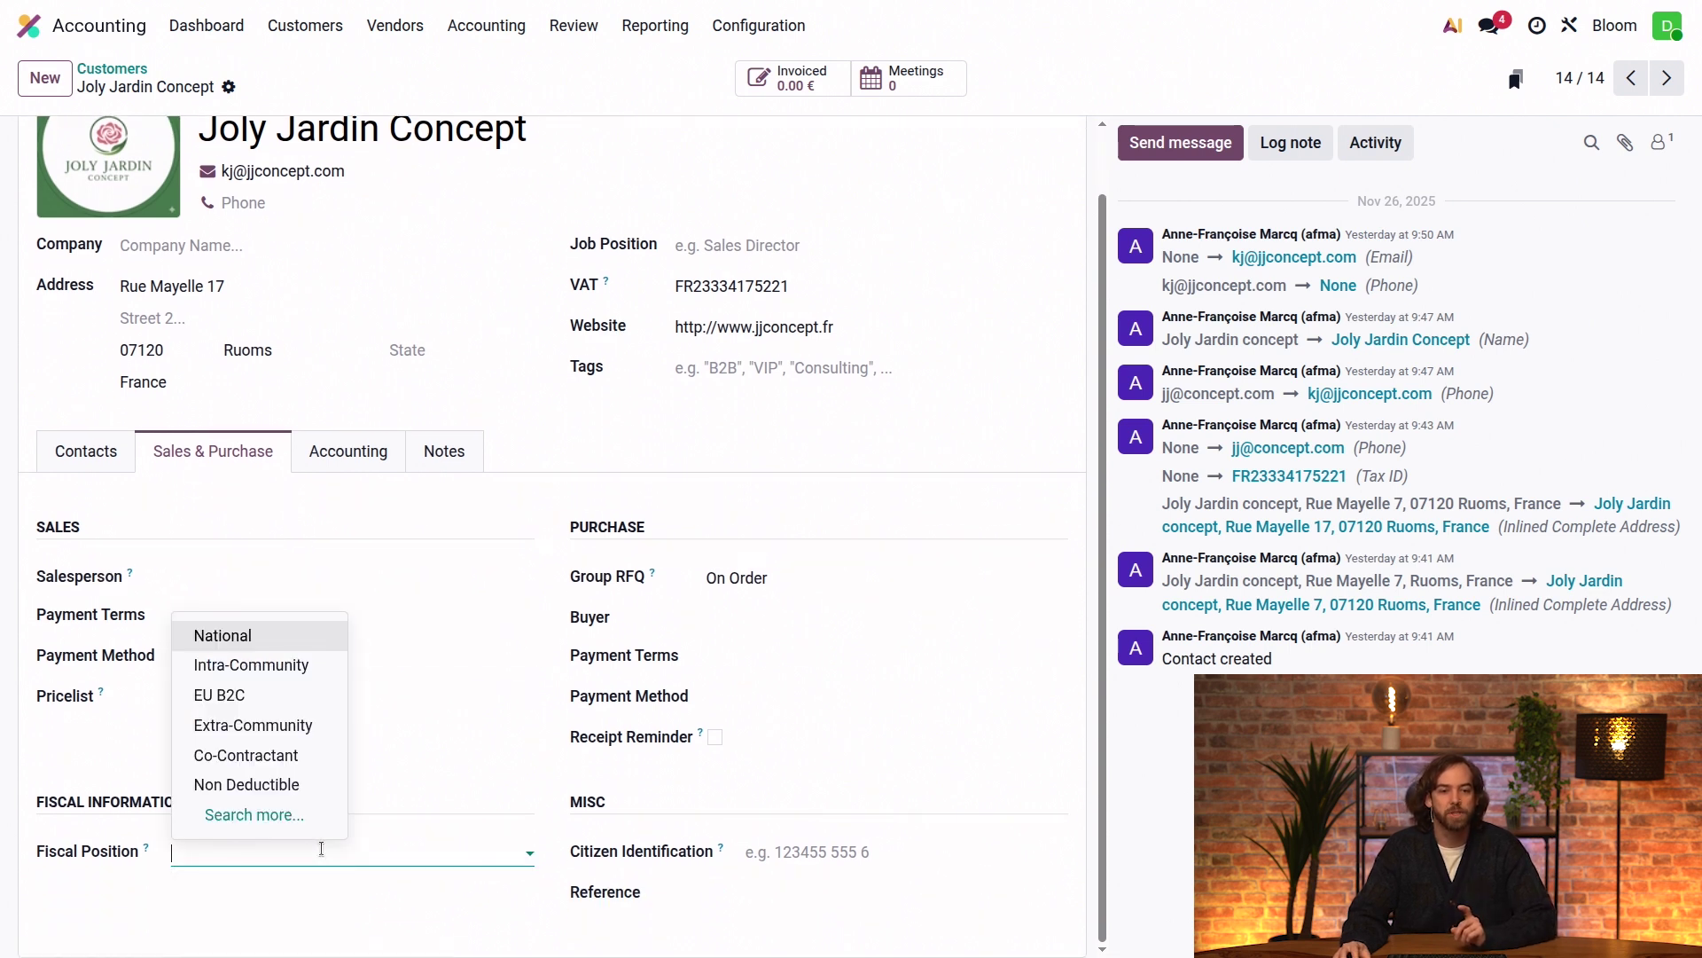
click(277, 700)
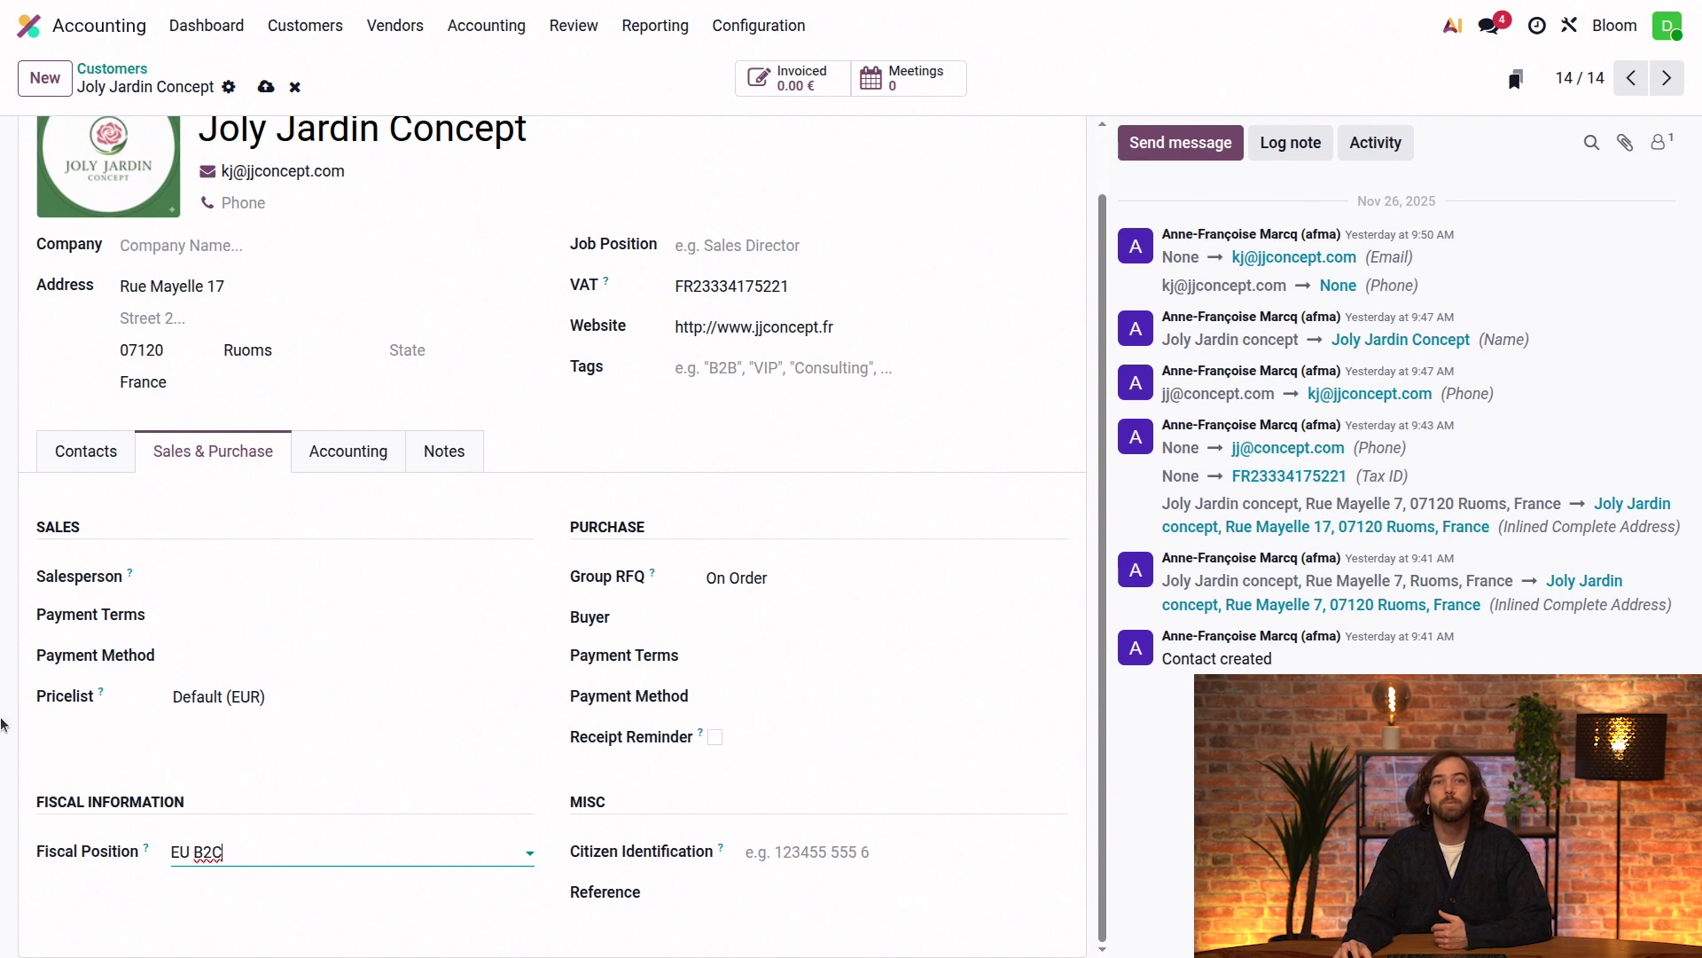
click(265, 87)
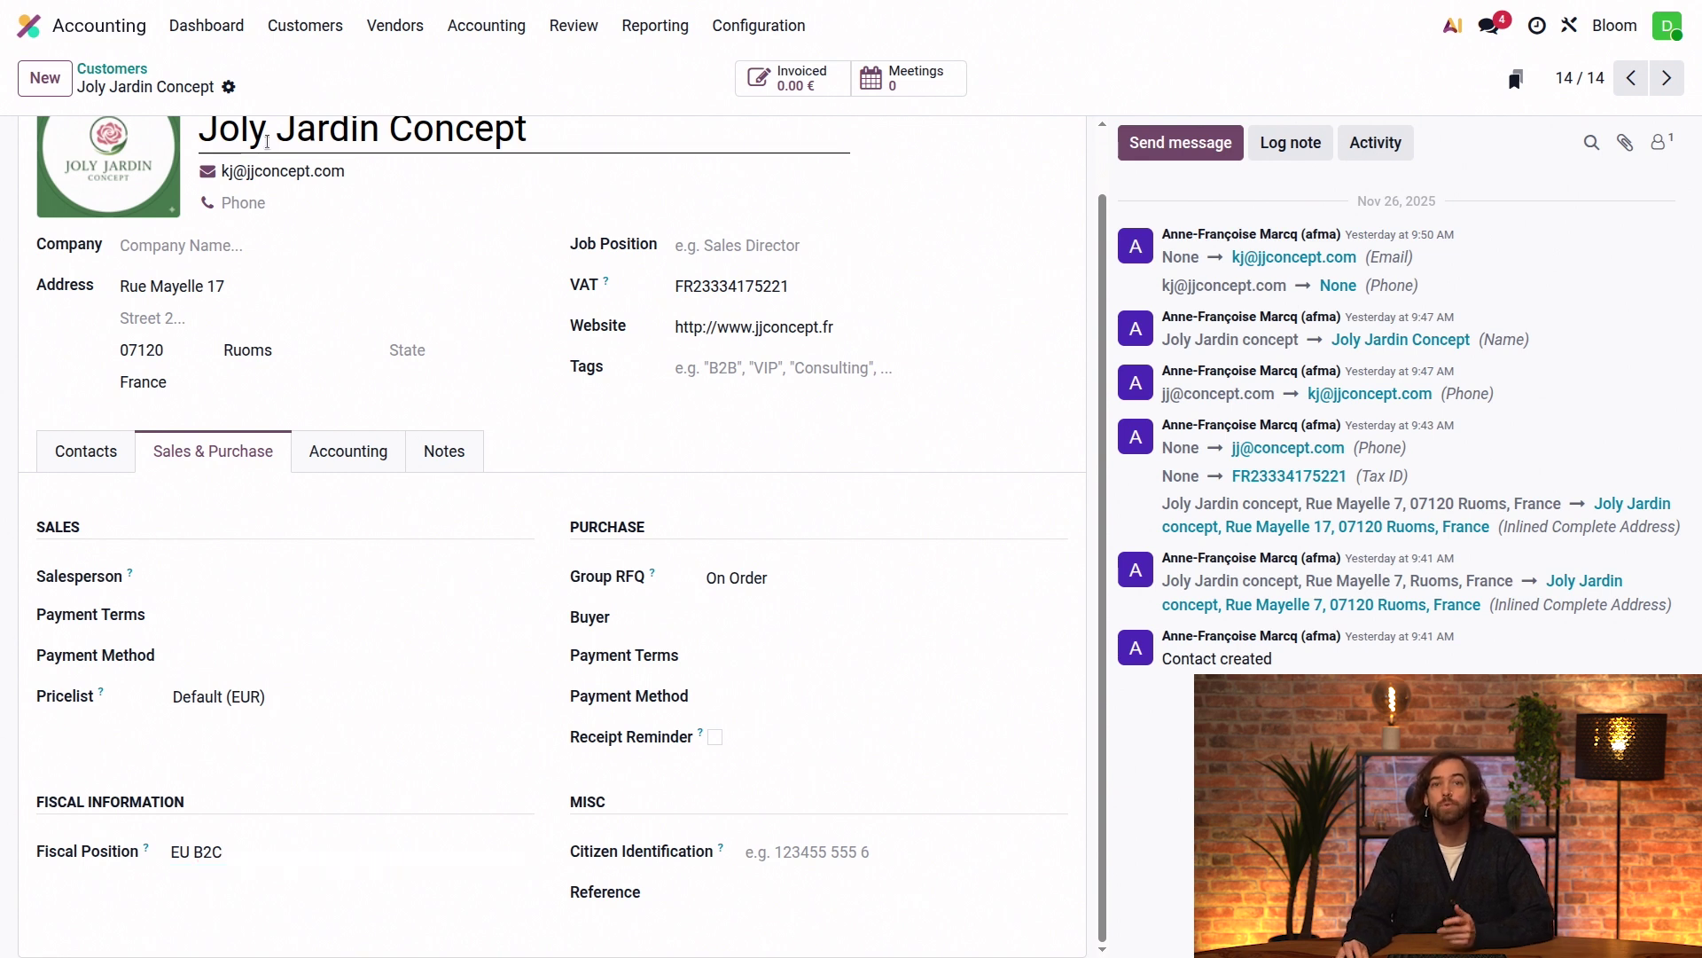
click(305, 25)
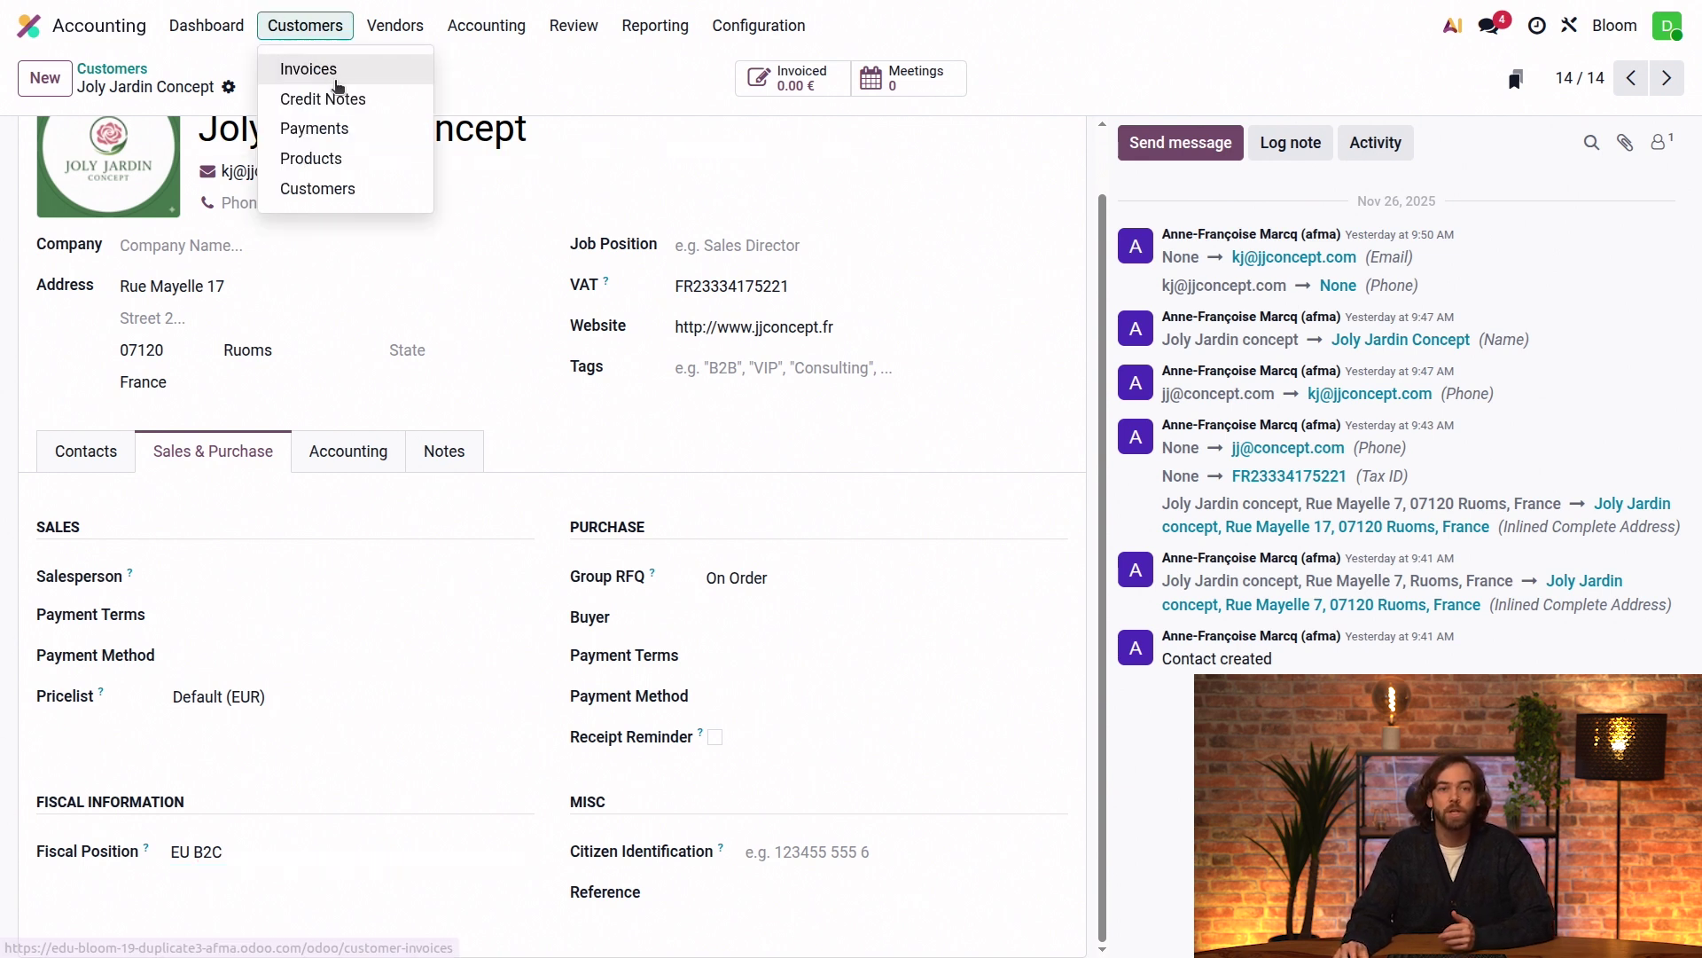
Step: Start a new customer invoice for JJ Garden Design
click(310, 71)
click(46, 78)
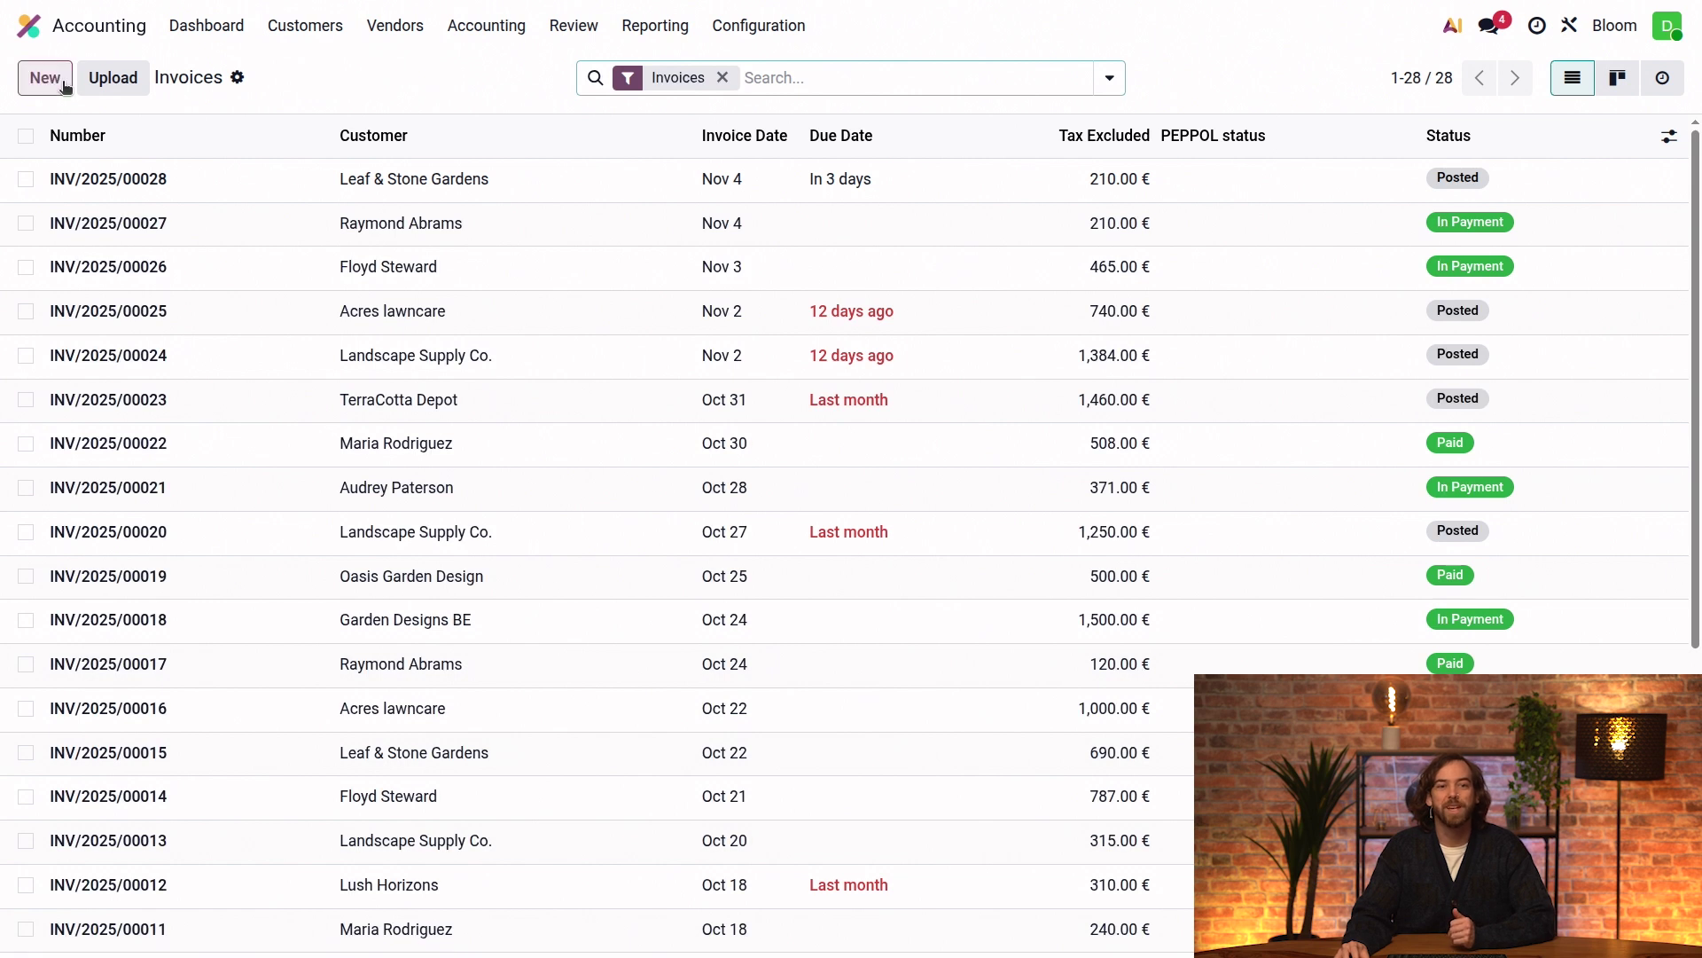
click(281, 290)
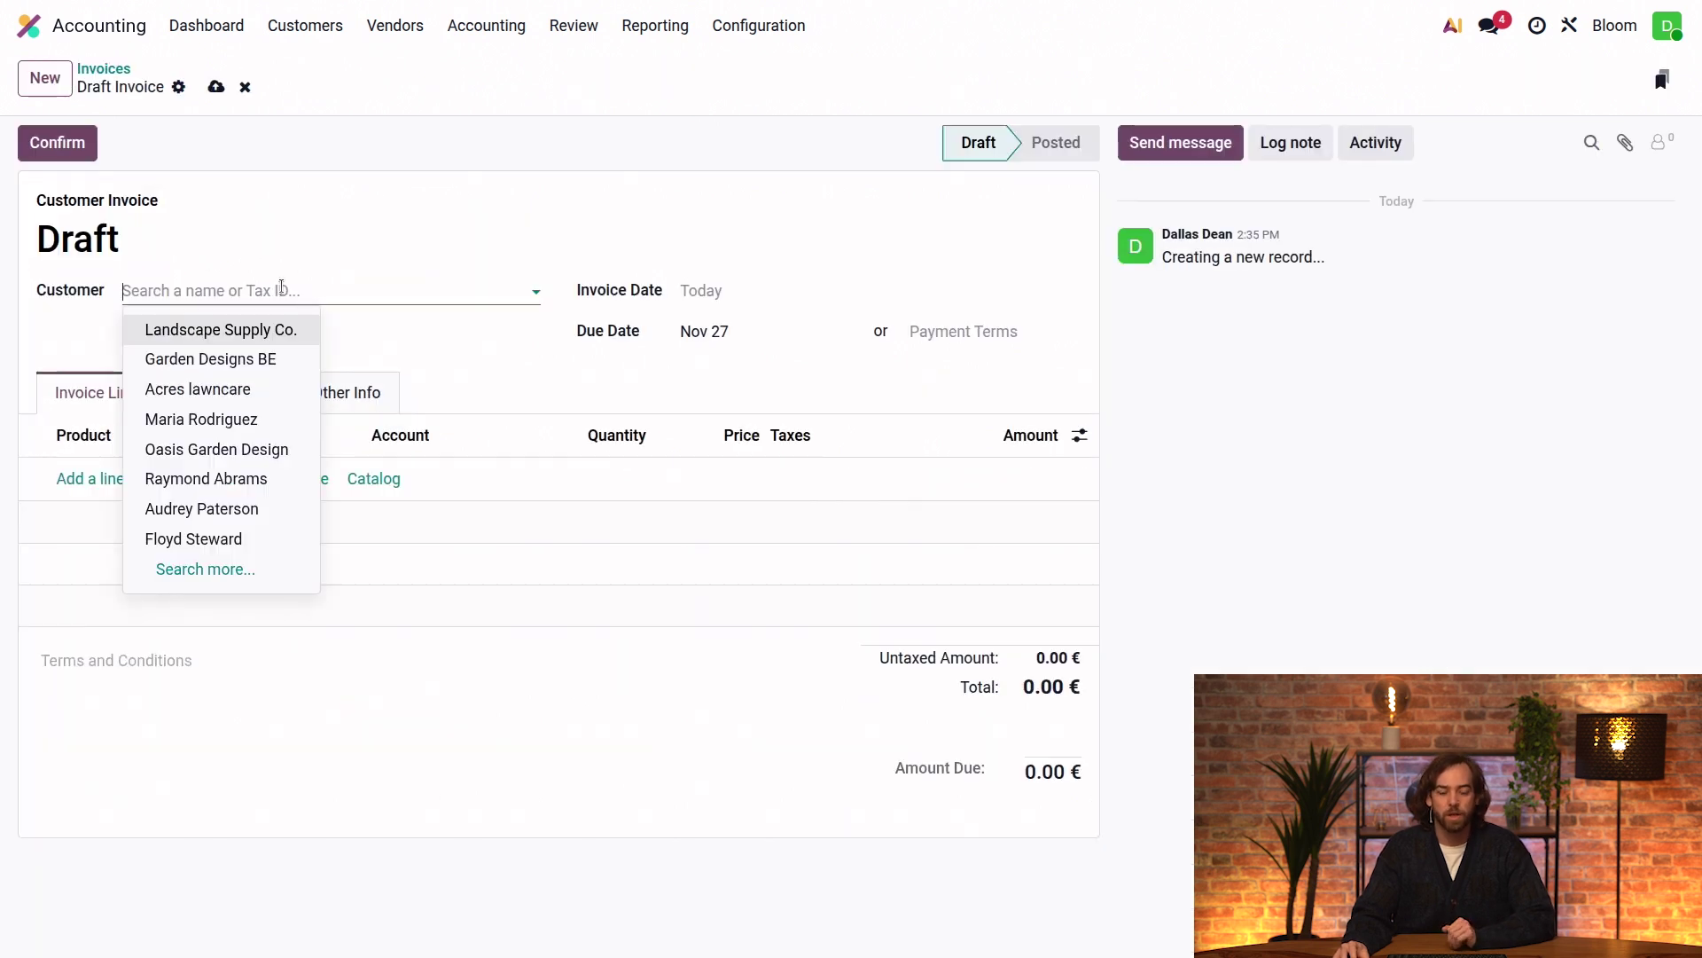
text(J)
click(226, 330)
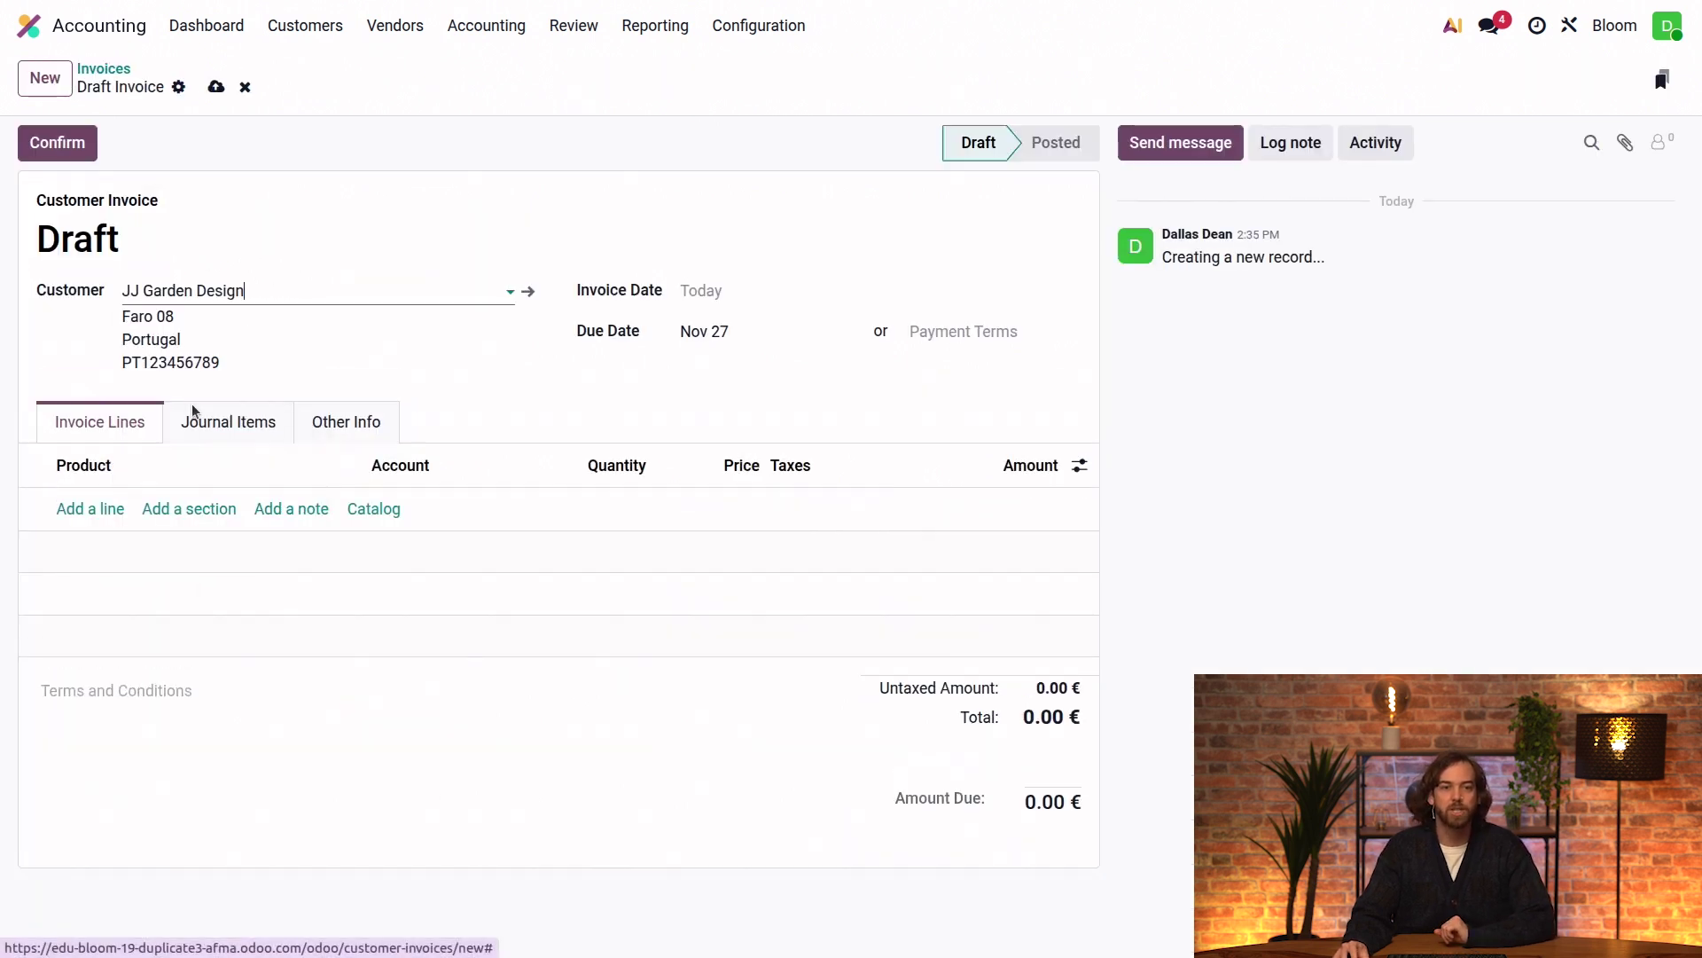
Step: Add a Rose bush line at 35.00 and check its 0% EU M tax
click(88, 508)
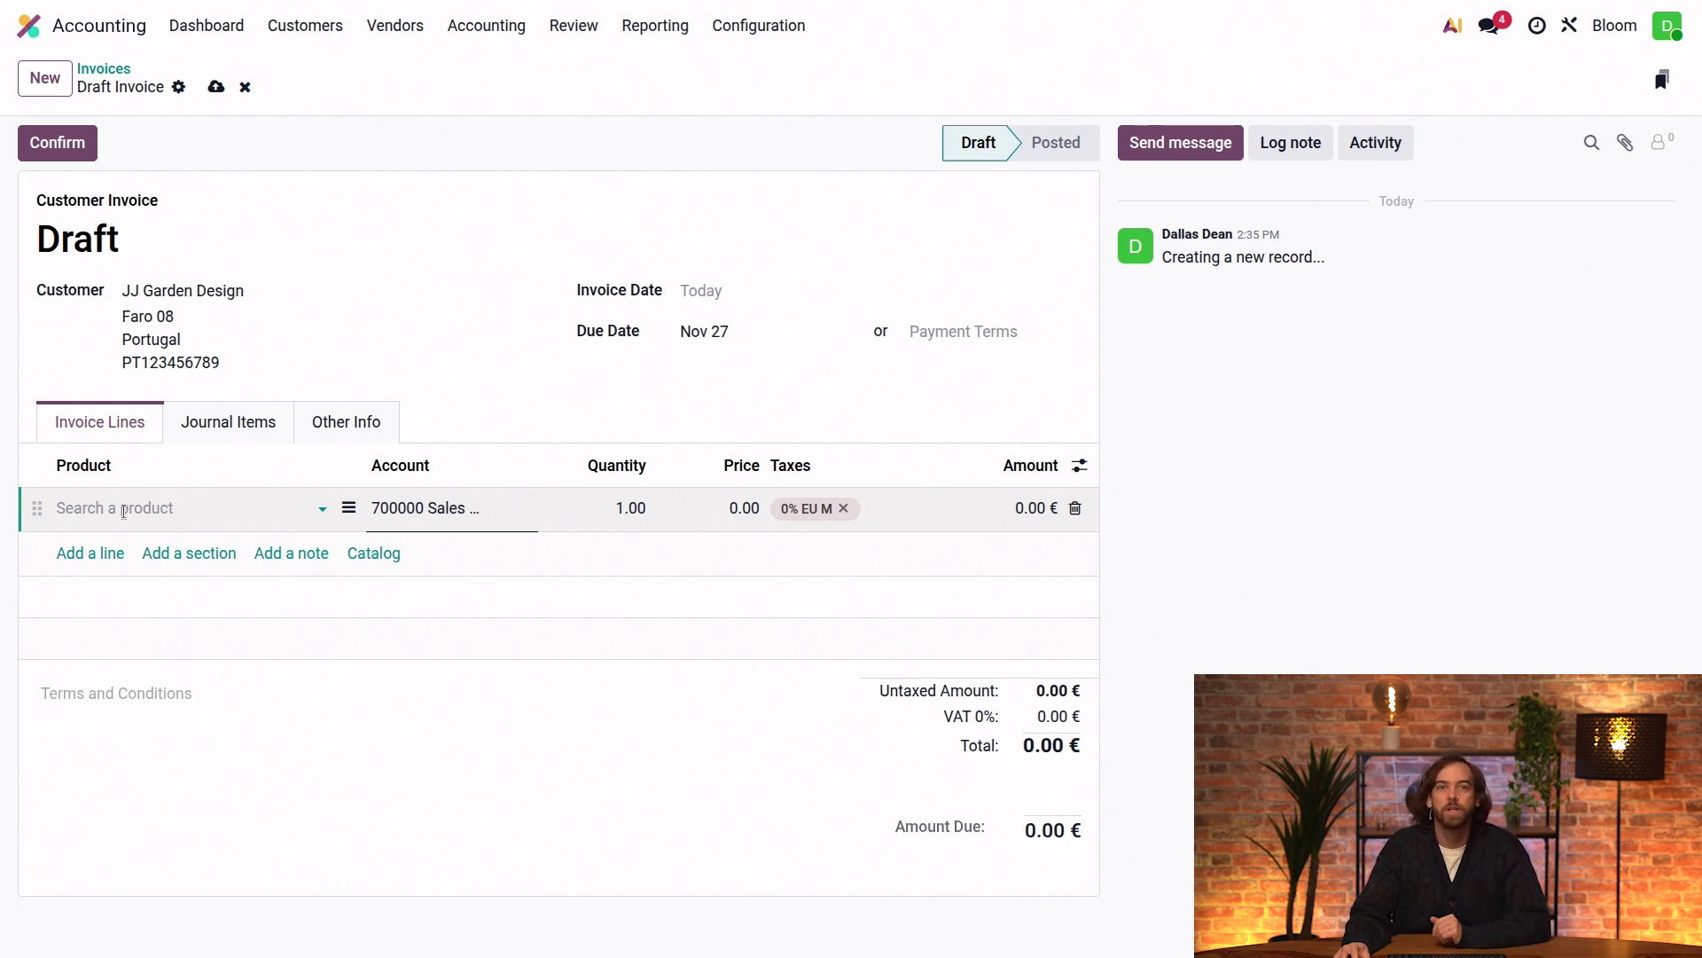
text(rose)
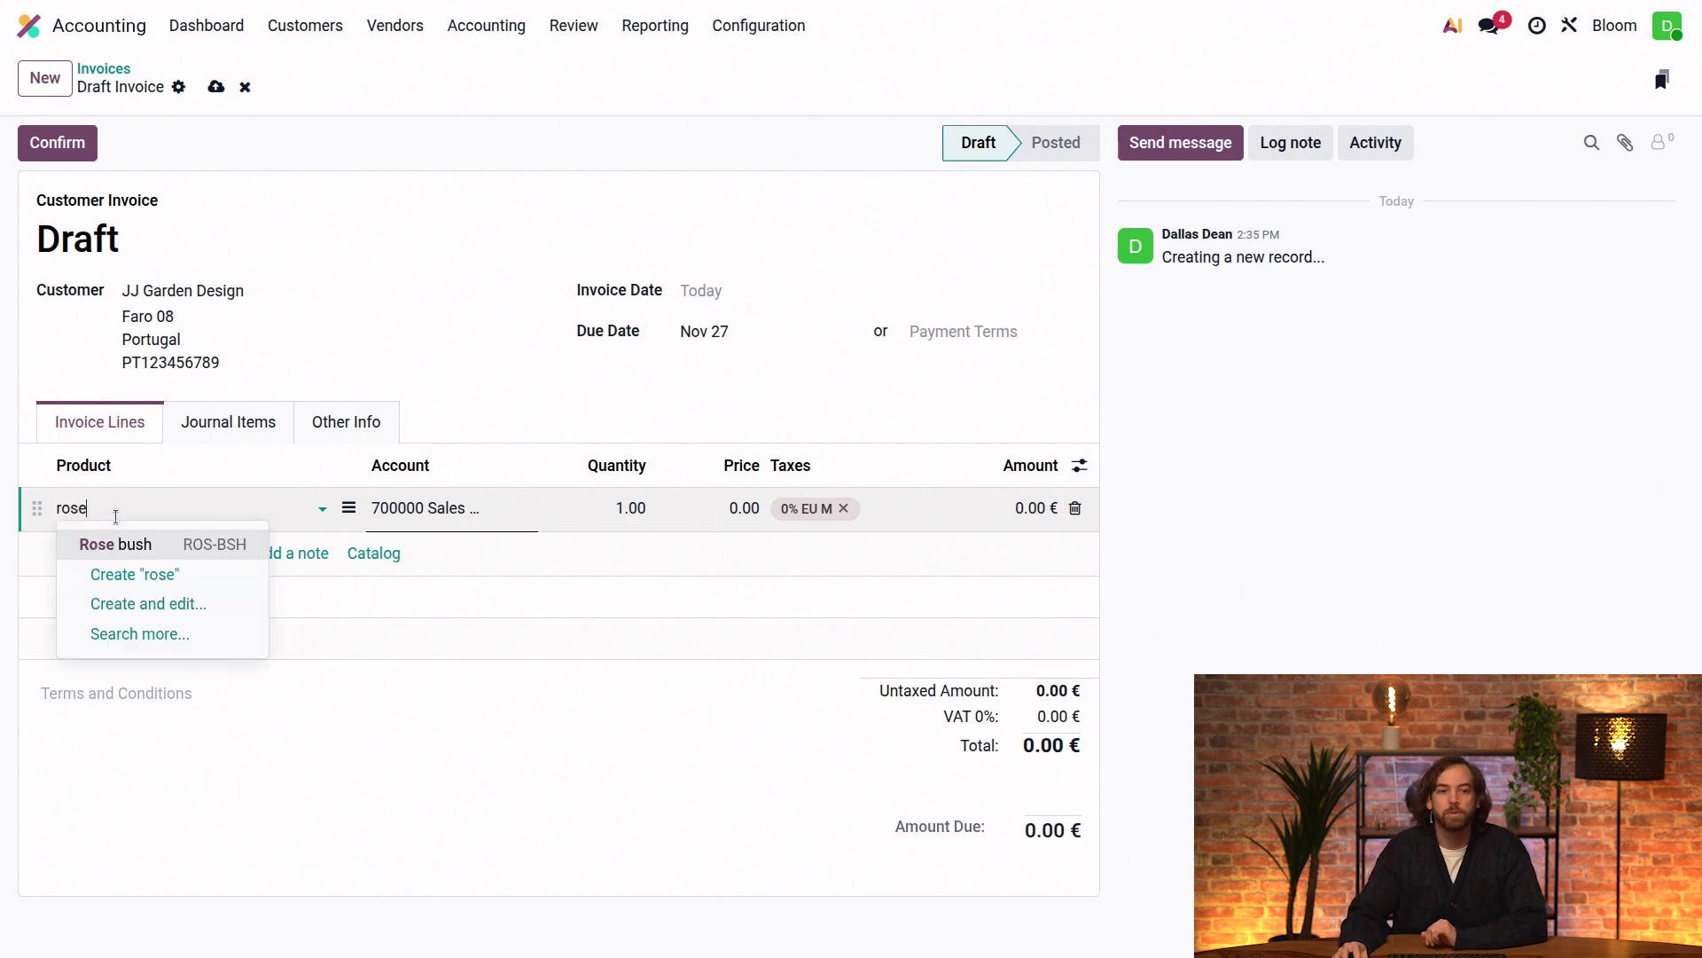
key(Return)
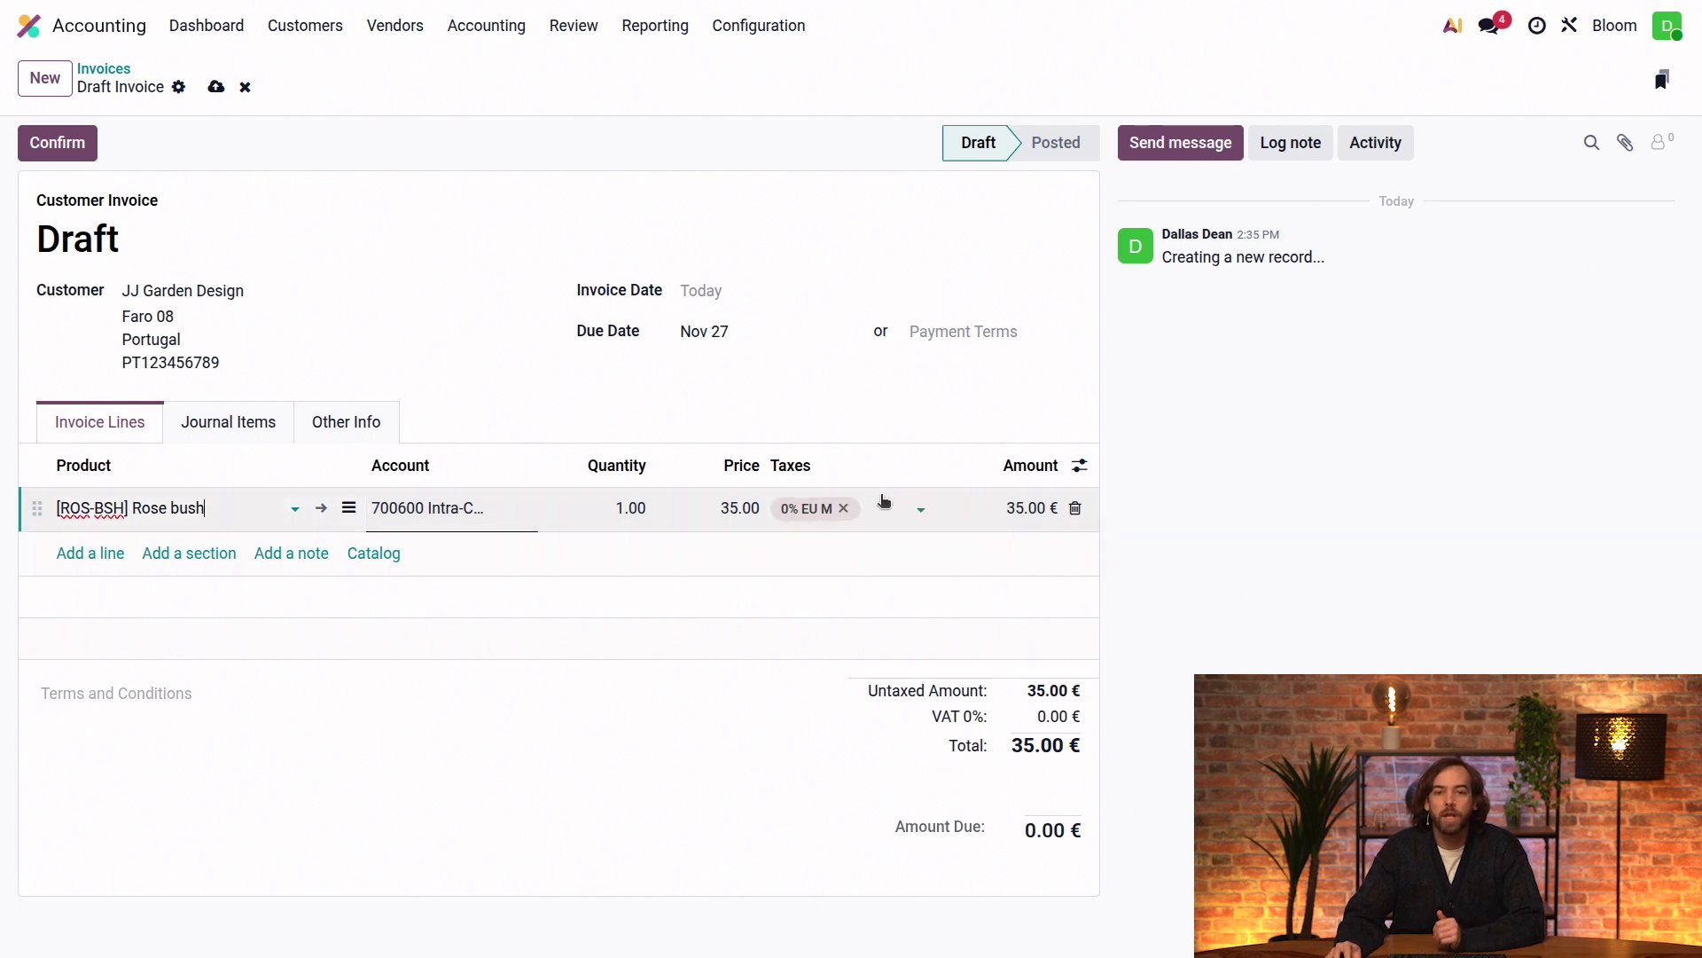
click(886, 510)
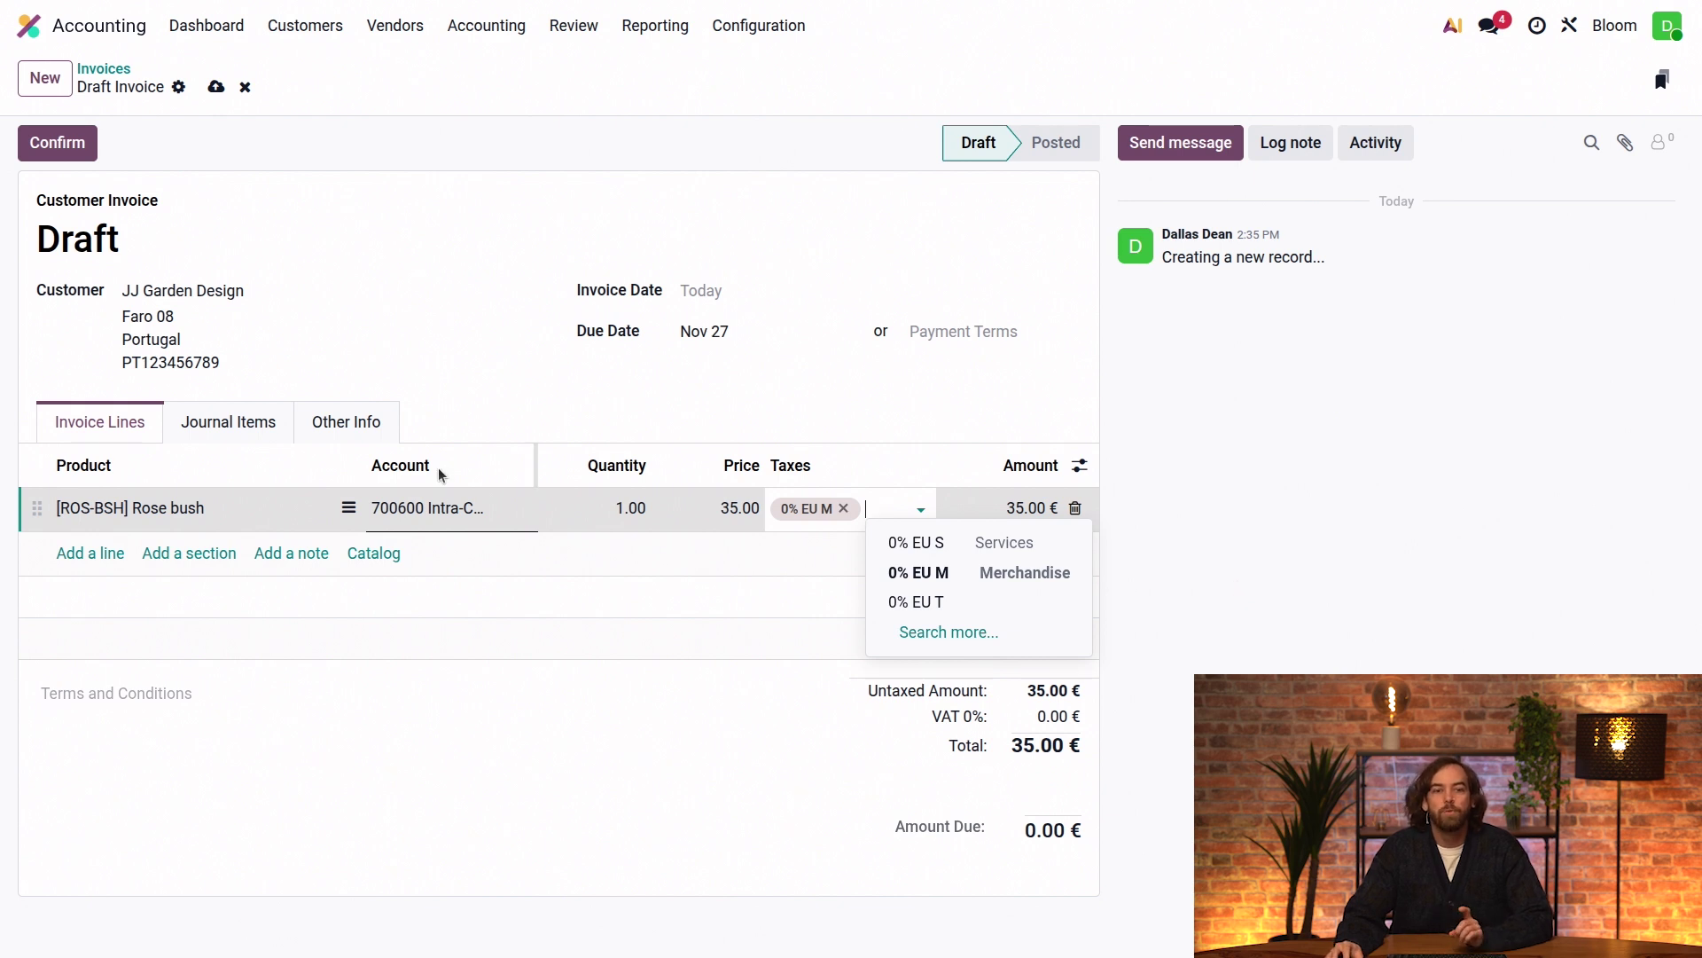
Step: Check that the invoice's Other Info shows Intra-Community as fiscal position, and list alternatives
click(347, 429)
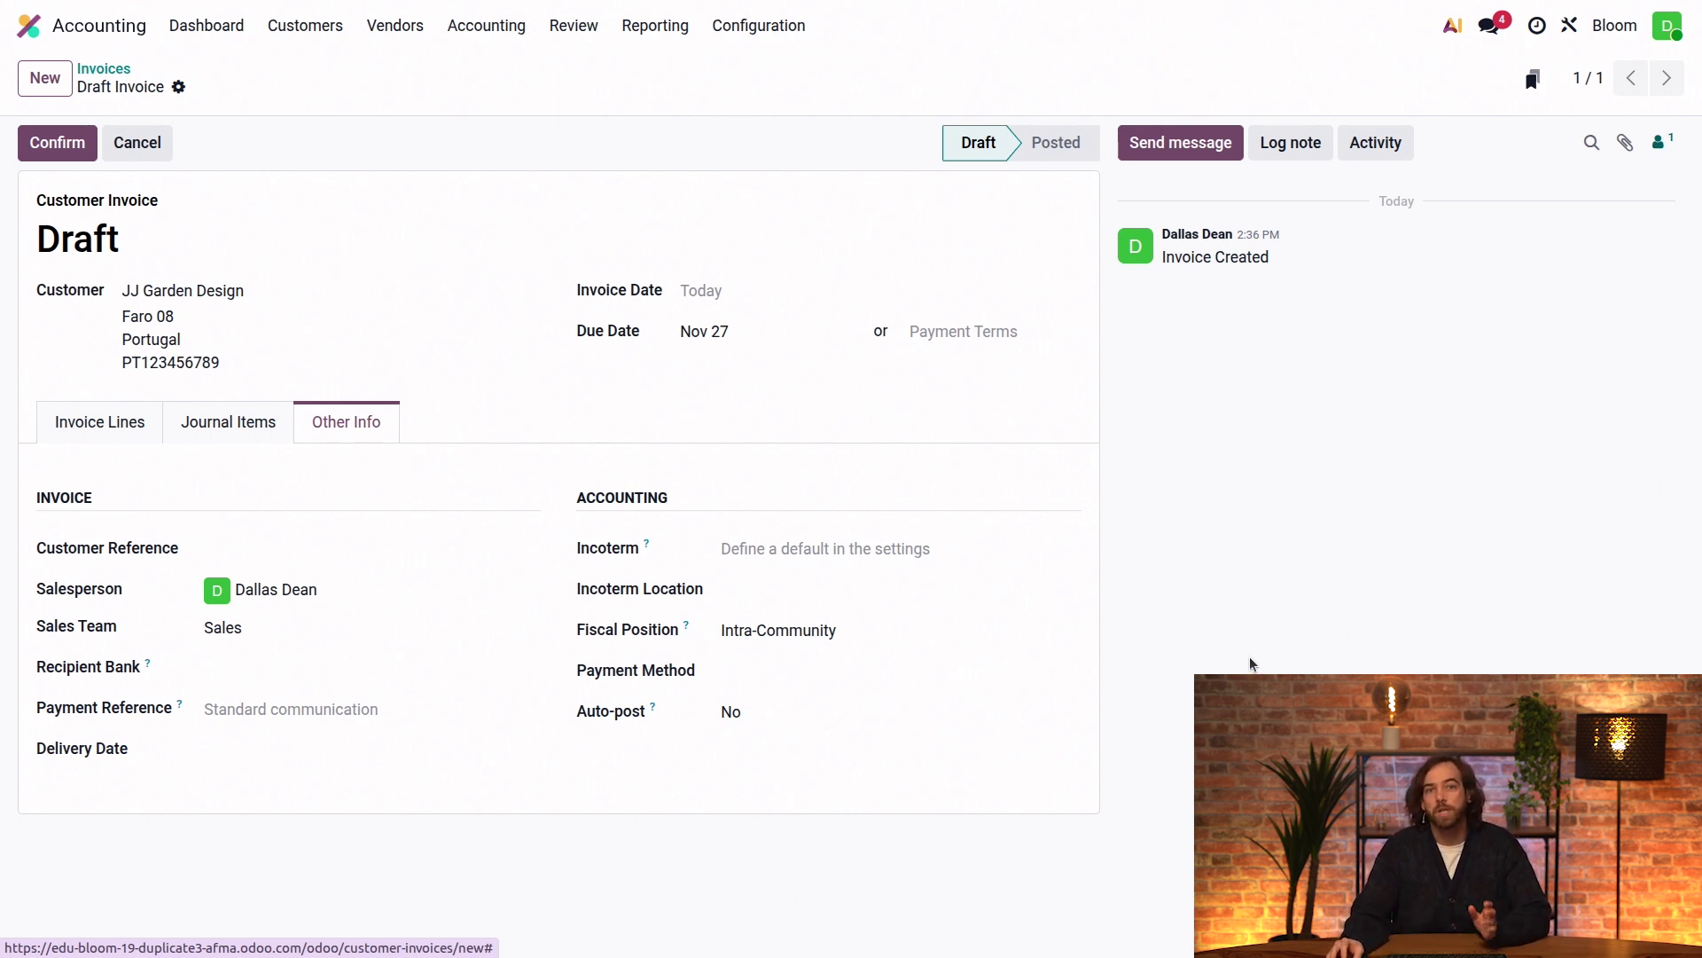
click(867, 630)
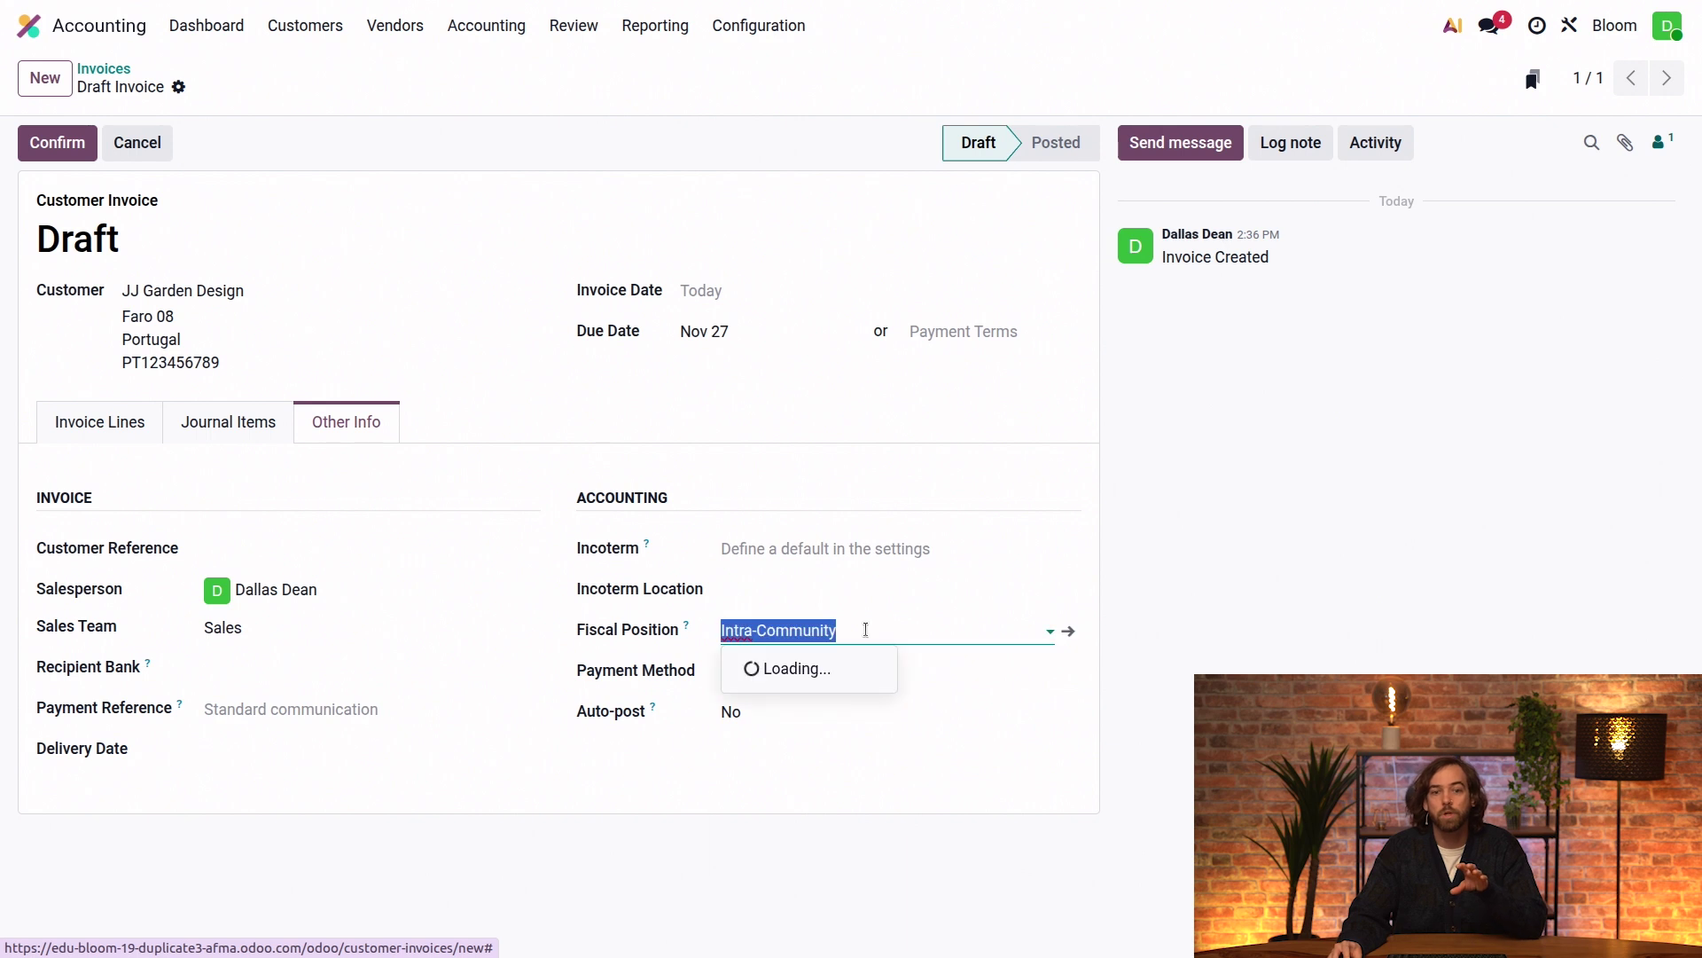